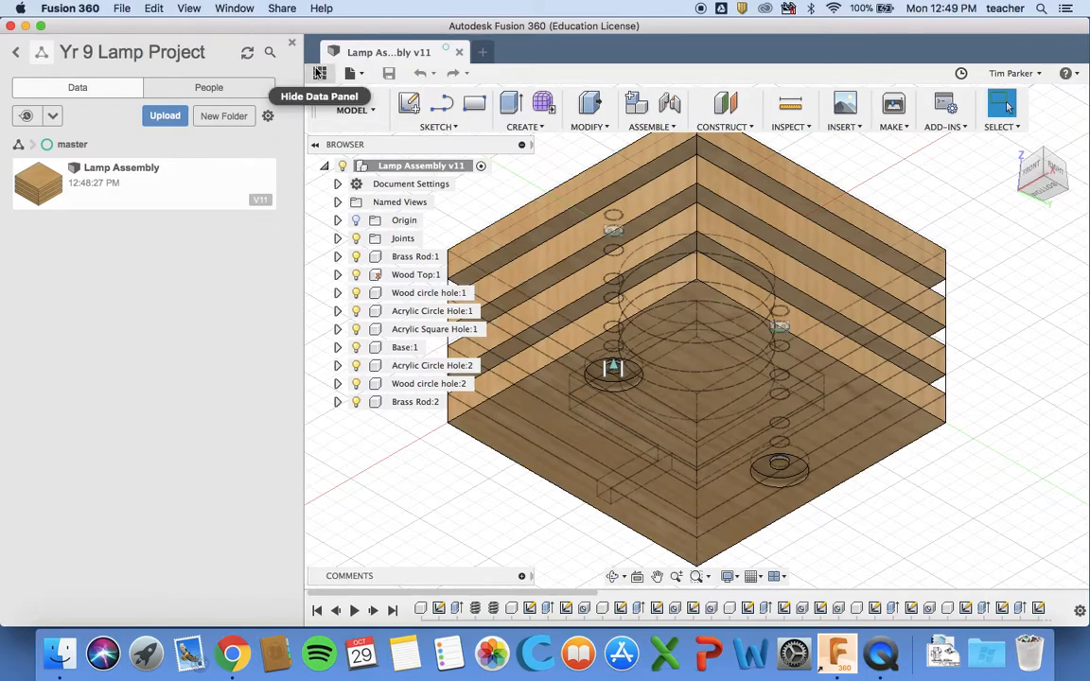
Upload M5 Nut.step from the Lamp Working Drawings folder to the Yr 9 Lamp Project and close the upload status
click(320, 72)
click(15, 72)
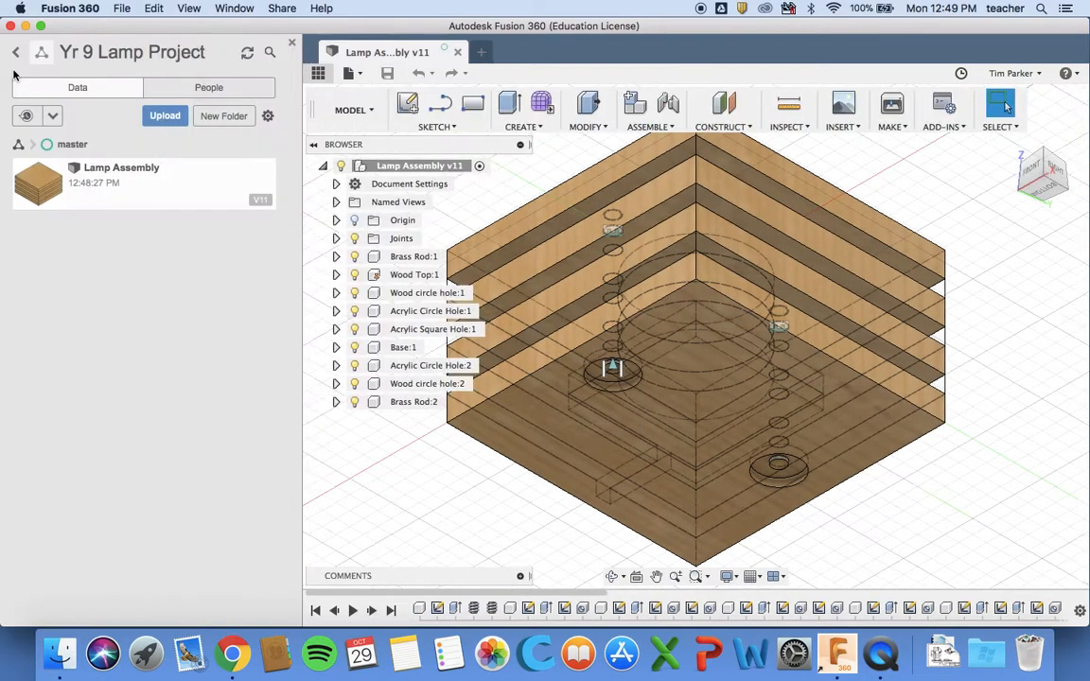
click(167, 122)
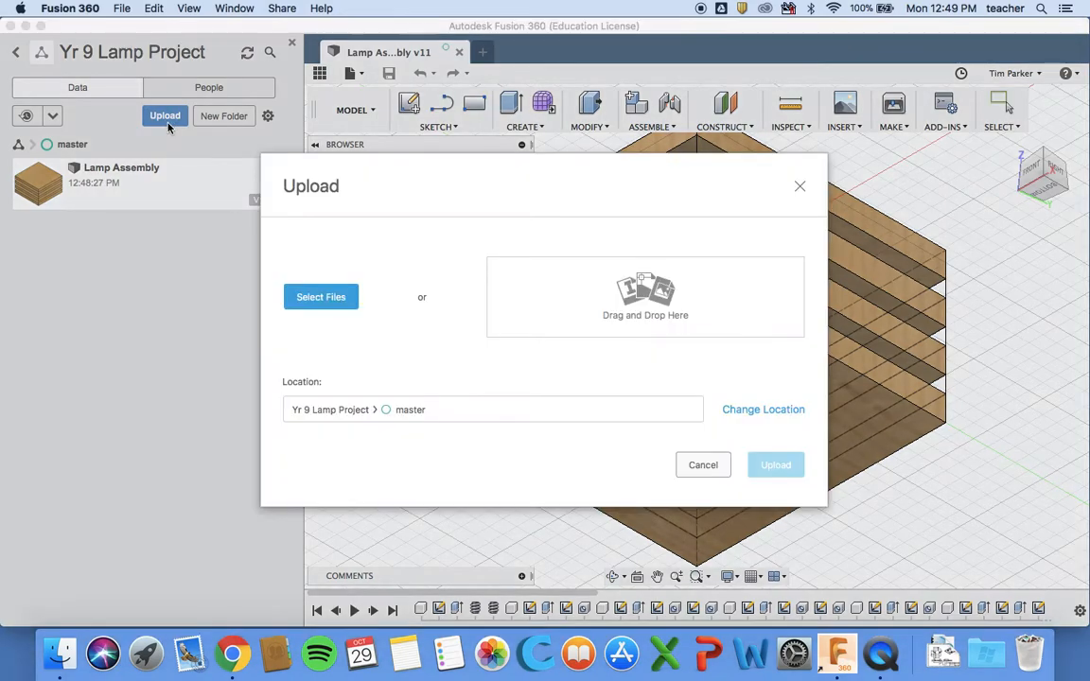
click(336, 301)
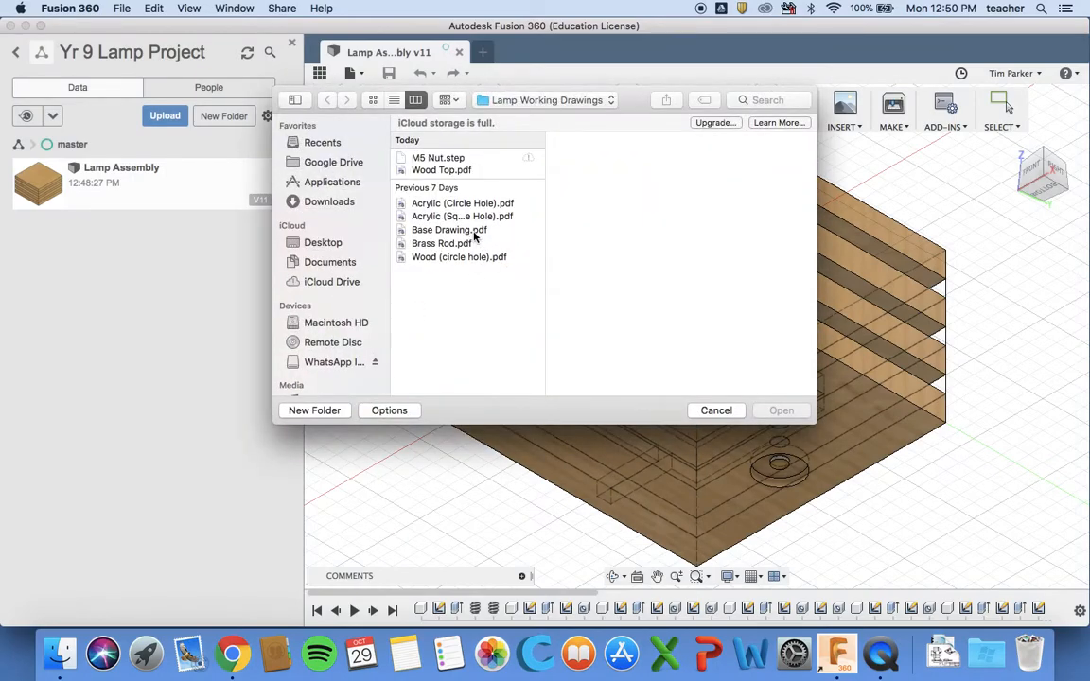
click(436, 159)
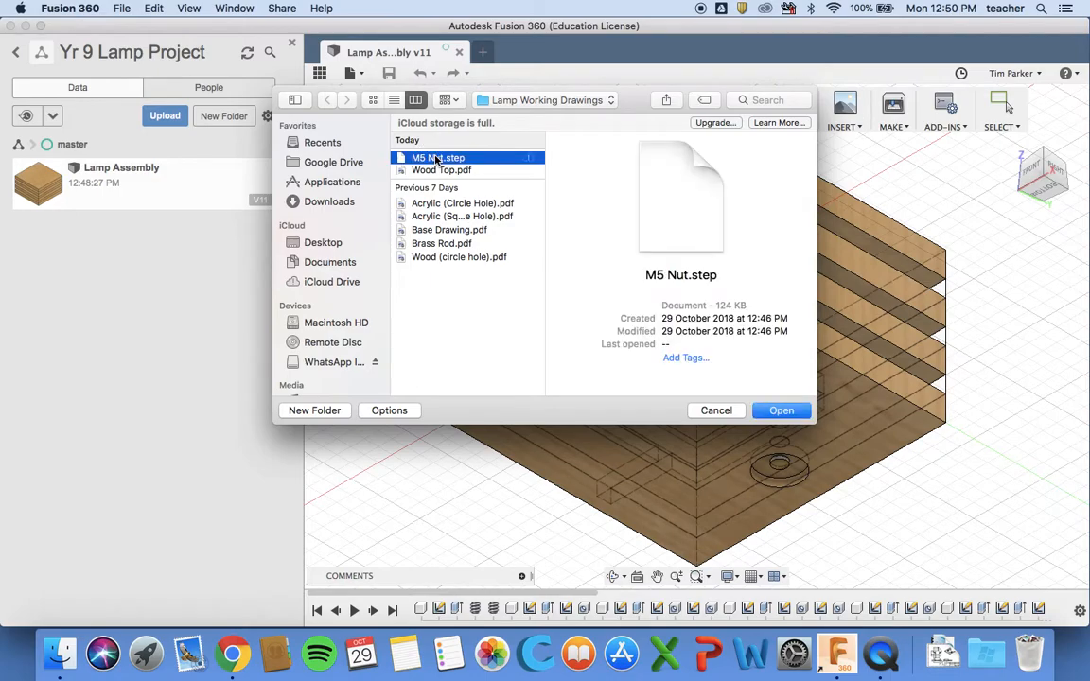
click(771, 413)
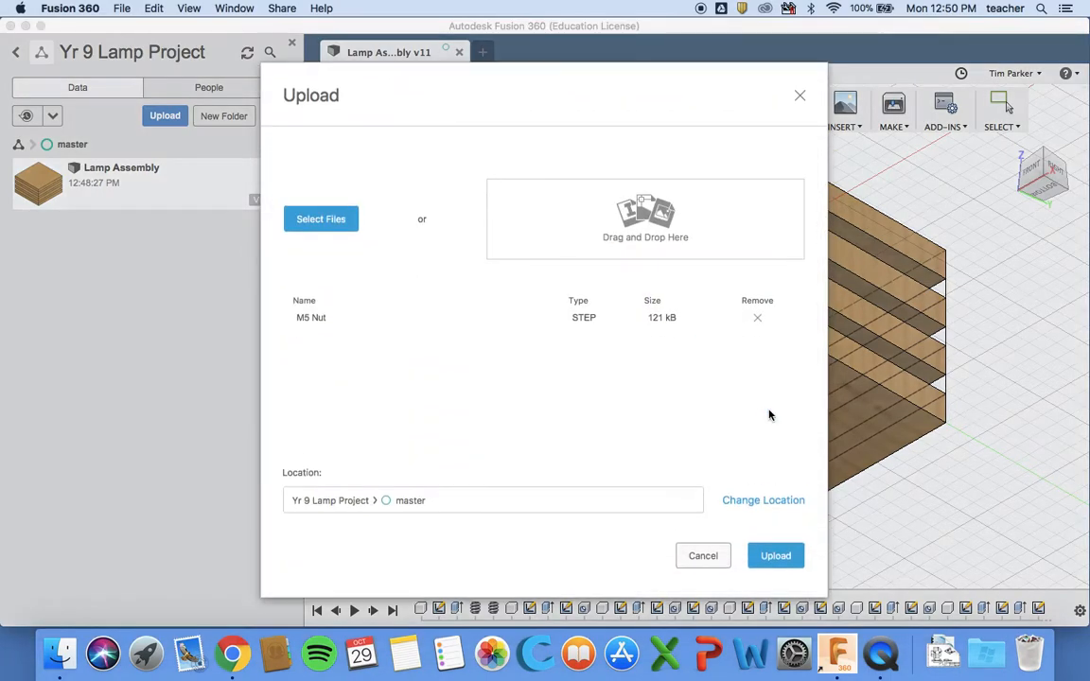
click(770, 555)
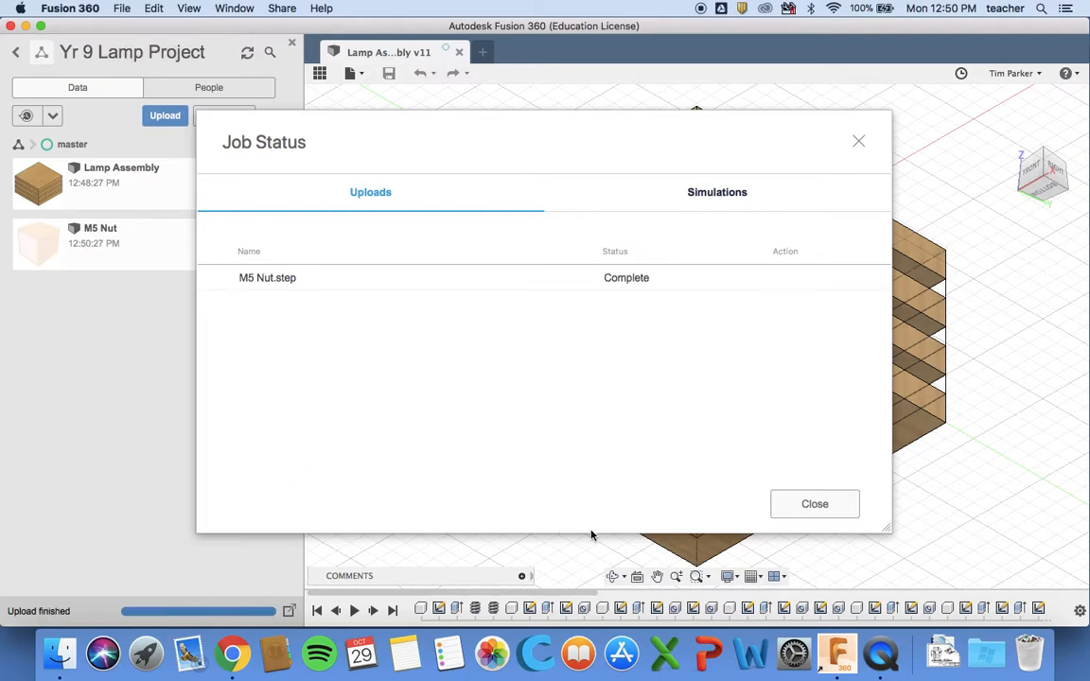
click(812, 505)
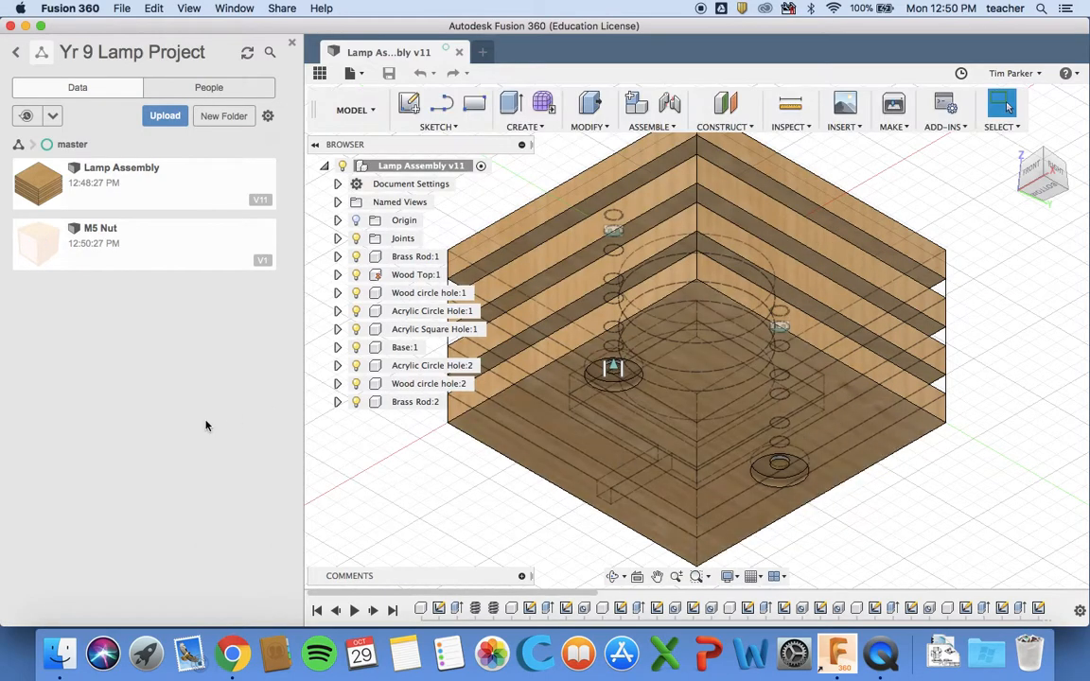
Insert the uploaded M5 Nut into the current Lamp Assembly design
right_click(147, 254)
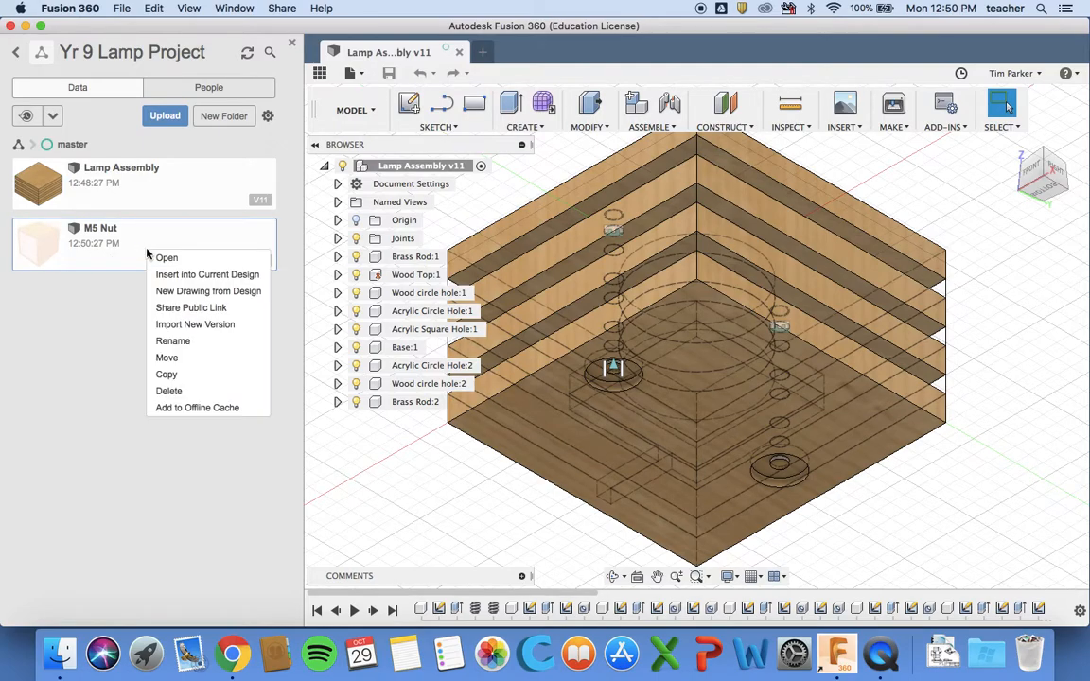
click(192, 275)
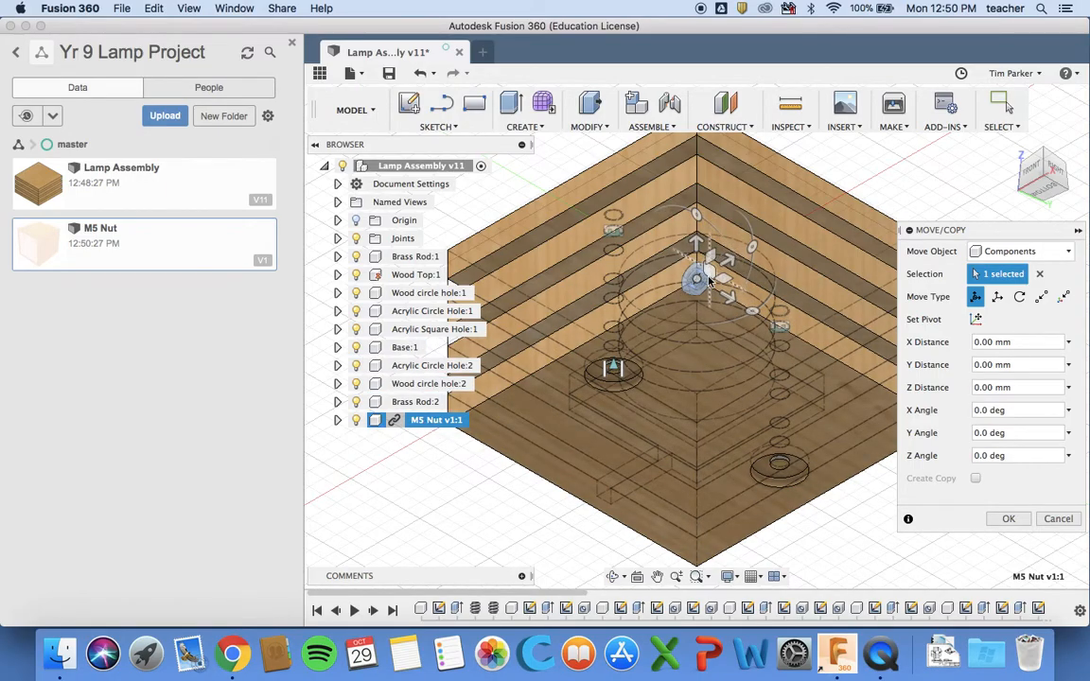
scroll(709, 281, up, 3)
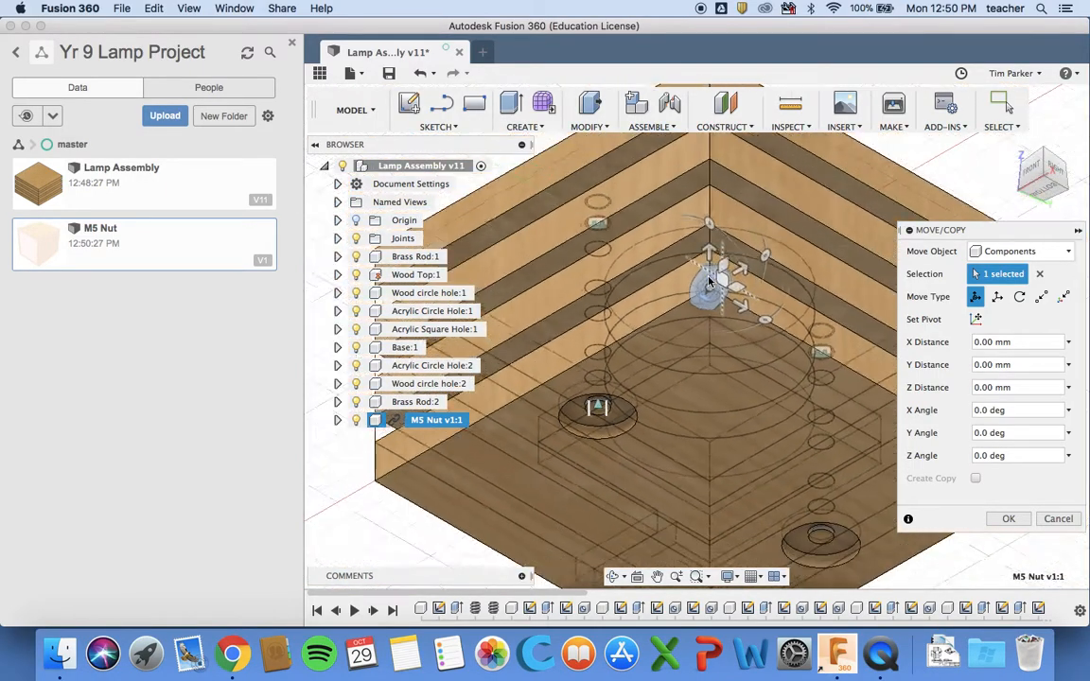
scroll(713, 224, down, 2)
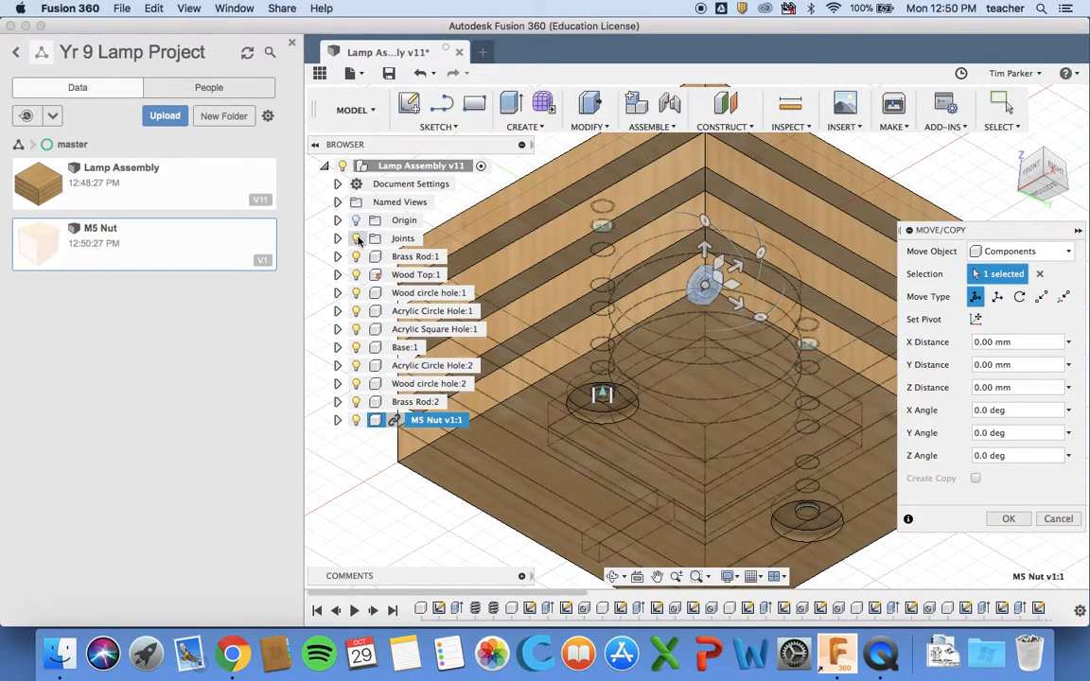
click(343, 167)
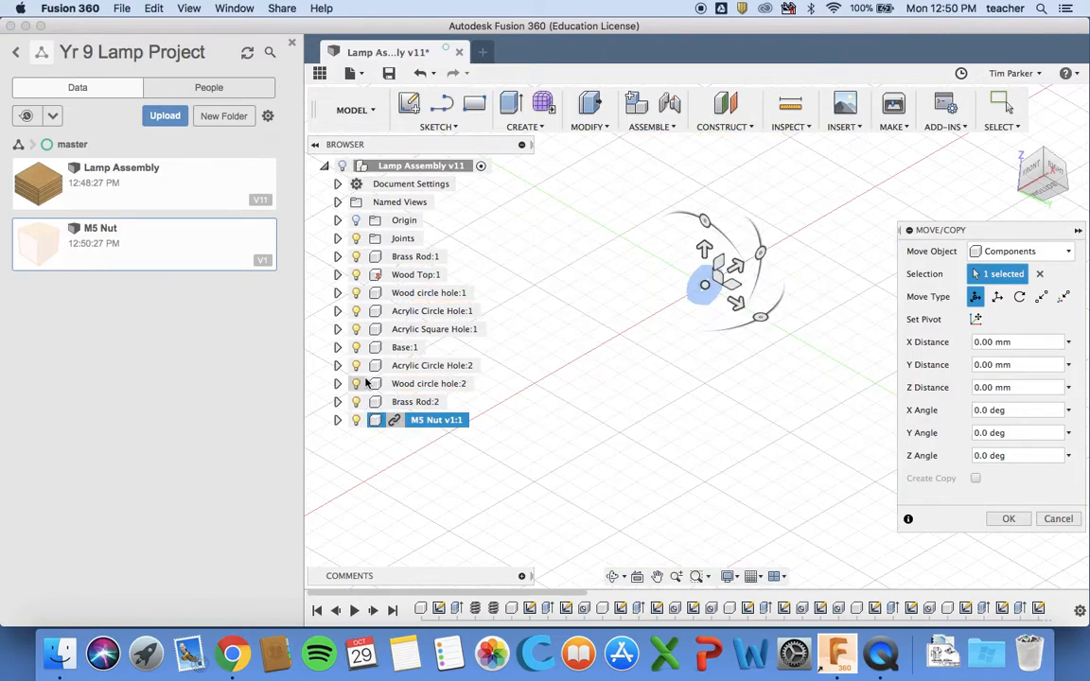
click(356, 422)
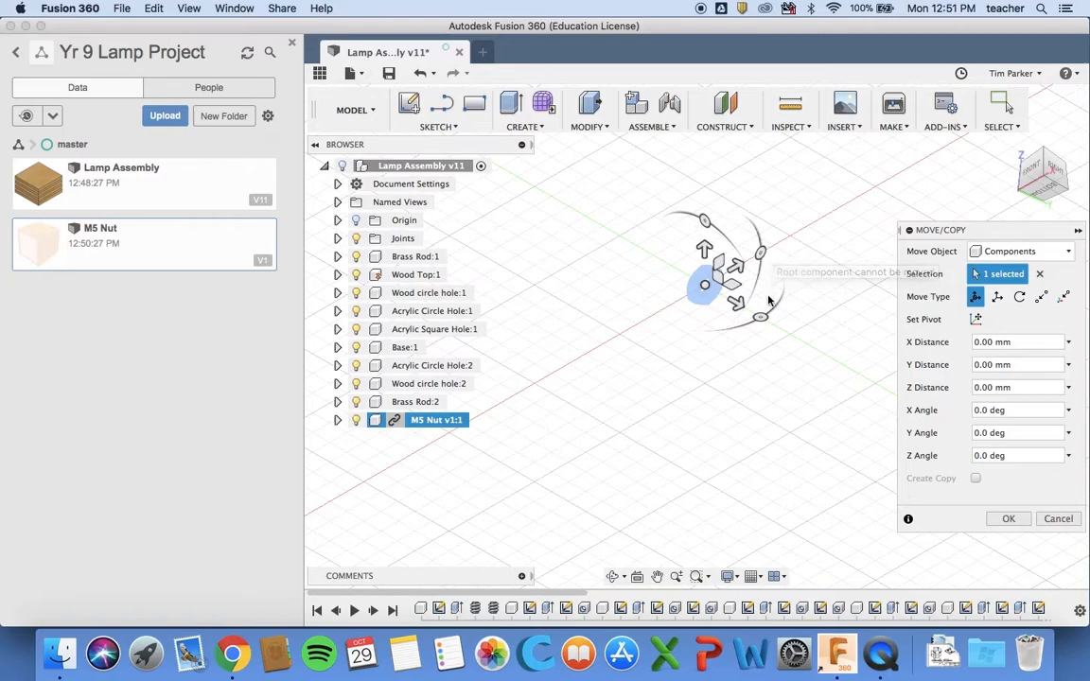
click(1015, 144)
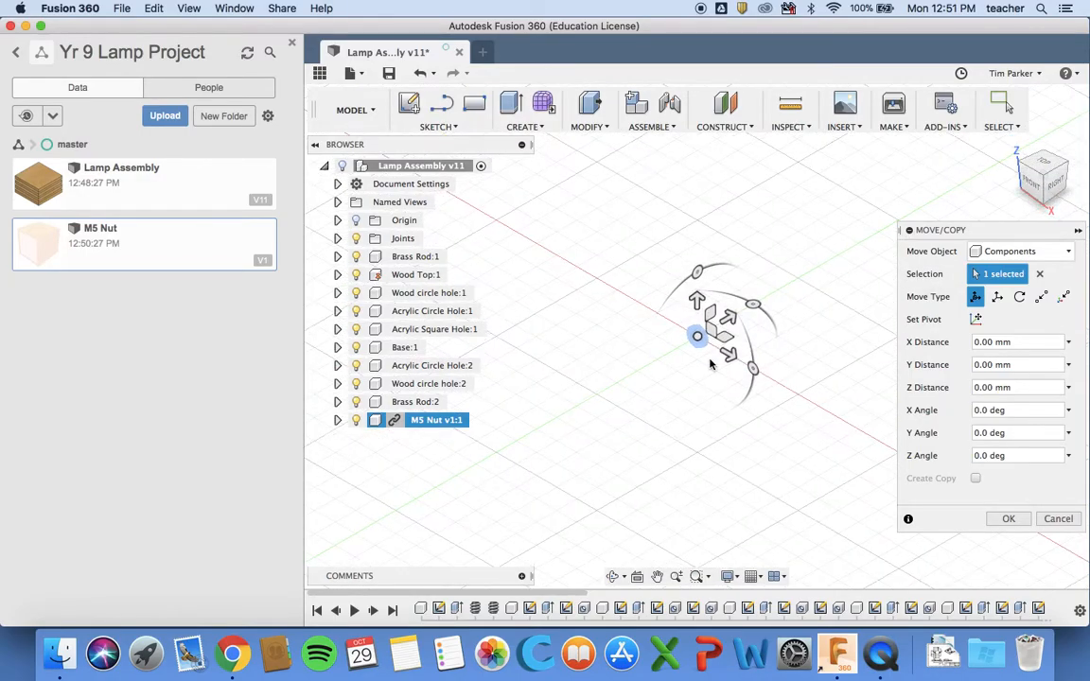
scroll(710, 365, up, 5)
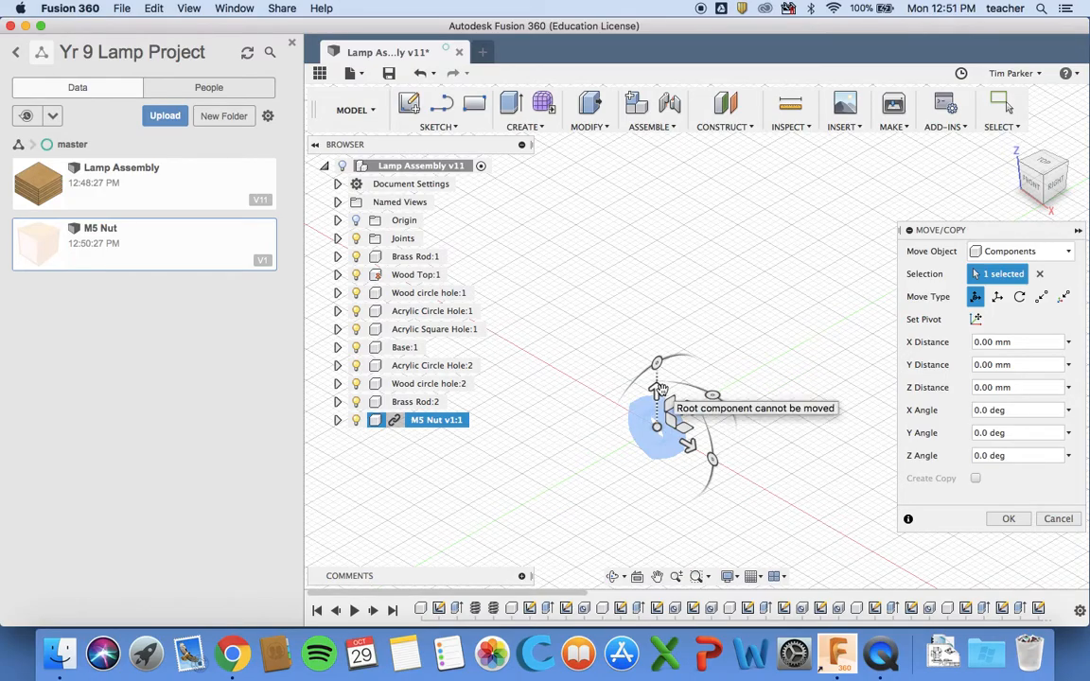
click(343, 166)
Hide every lamp component, including both brass rods, the wood and acrylic layers and the base, leaving only the M5 nut shown
click(356, 402)
click(357, 384)
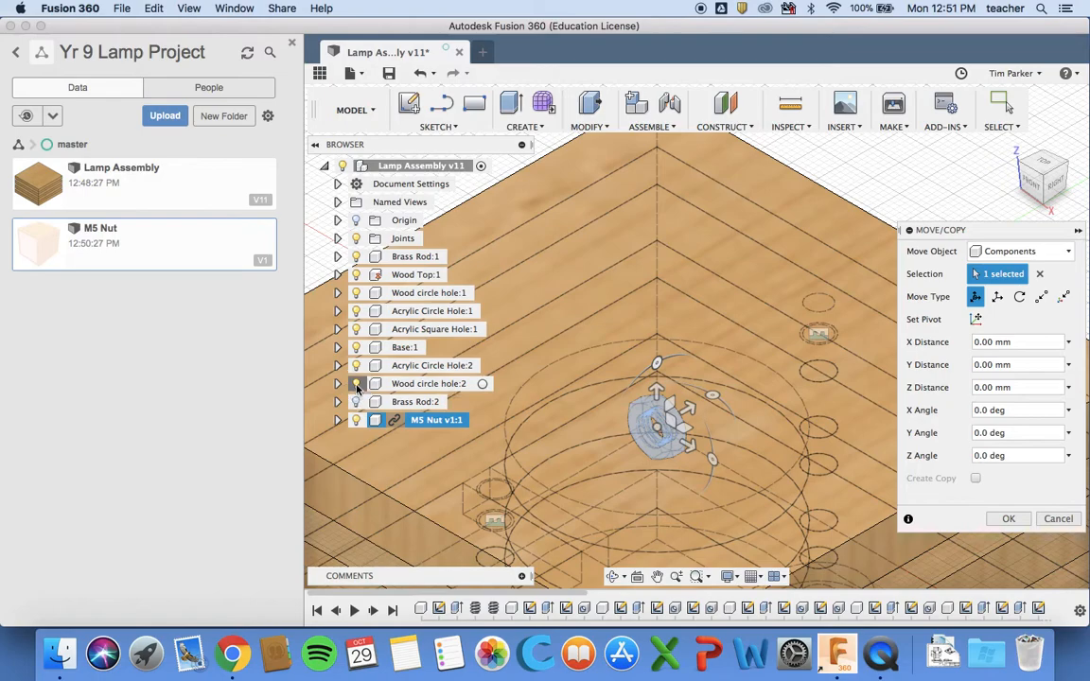
click(356, 366)
click(357, 348)
click(357, 329)
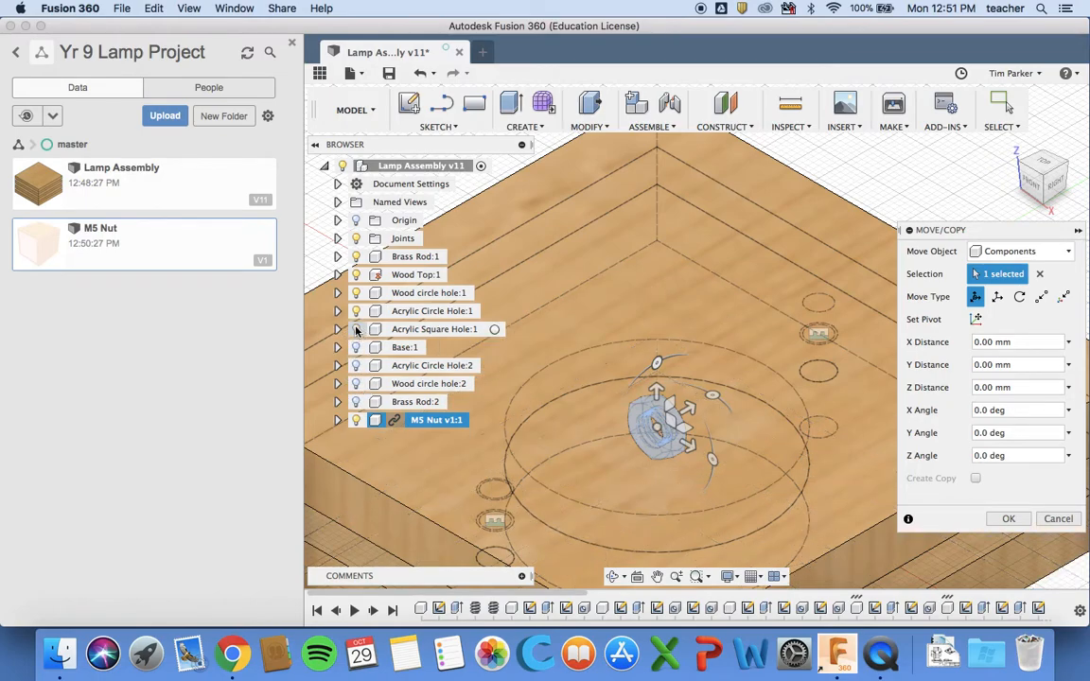
click(357, 311)
click(357, 292)
click(356, 274)
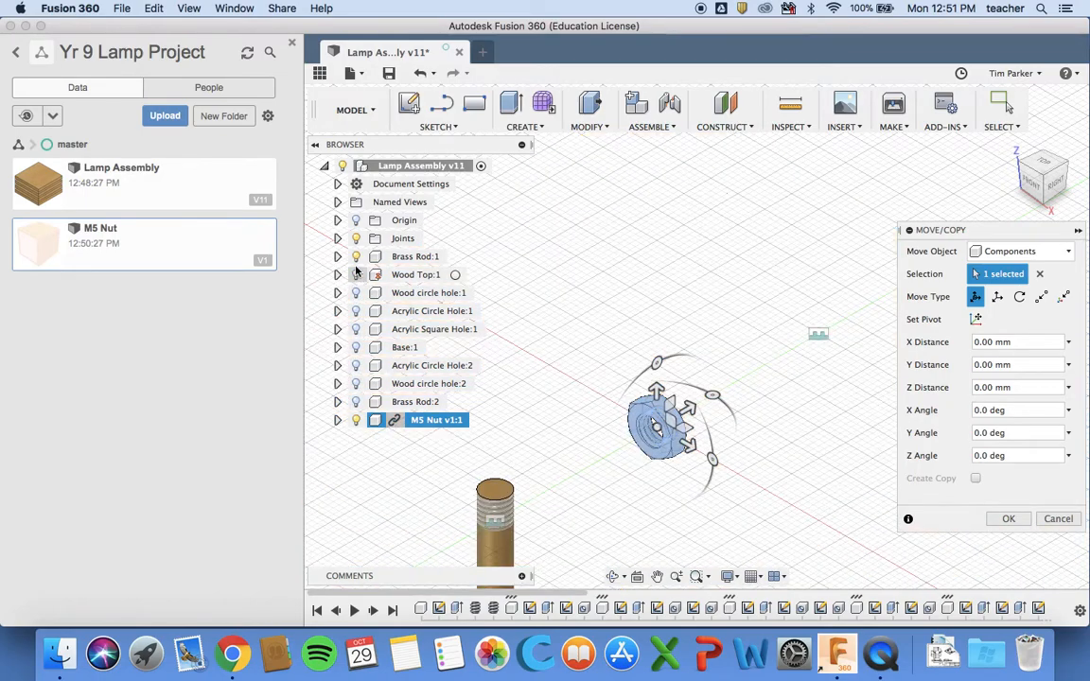
click(356, 257)
Rotate the inserted M5 nut 90 degrees about the X axis and accept its placement
drag(658, 366, 600, 458)
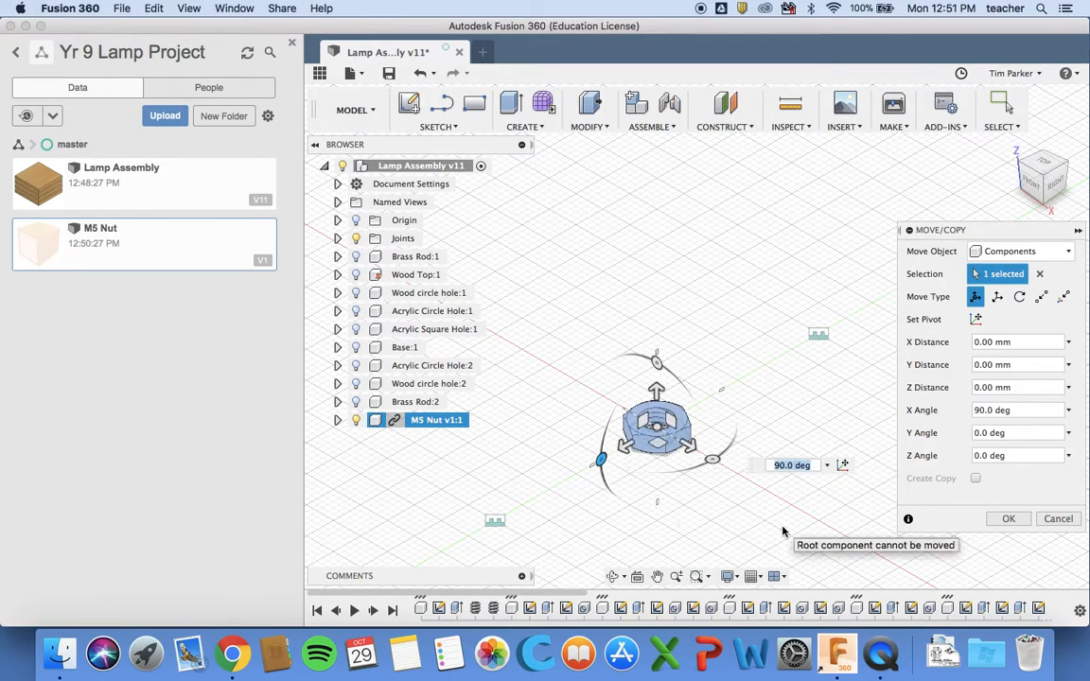
key(Return)
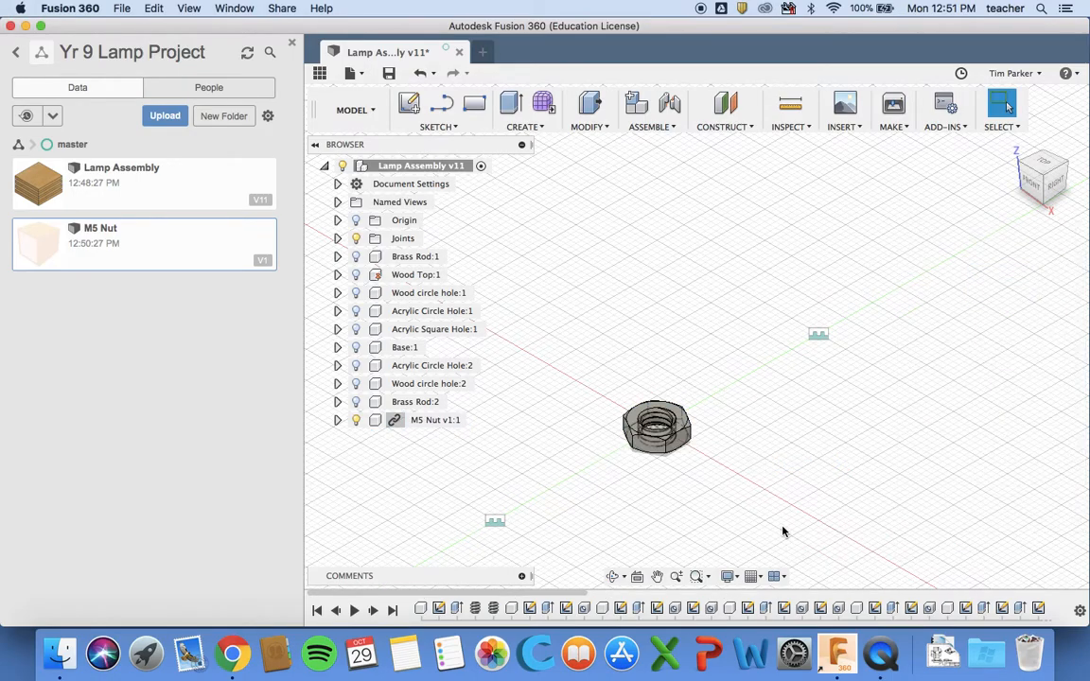
Create a copy of the M5 nut with Move/Copy, offset about 18 mm from the original in the Z distance
right_click(431, 420)
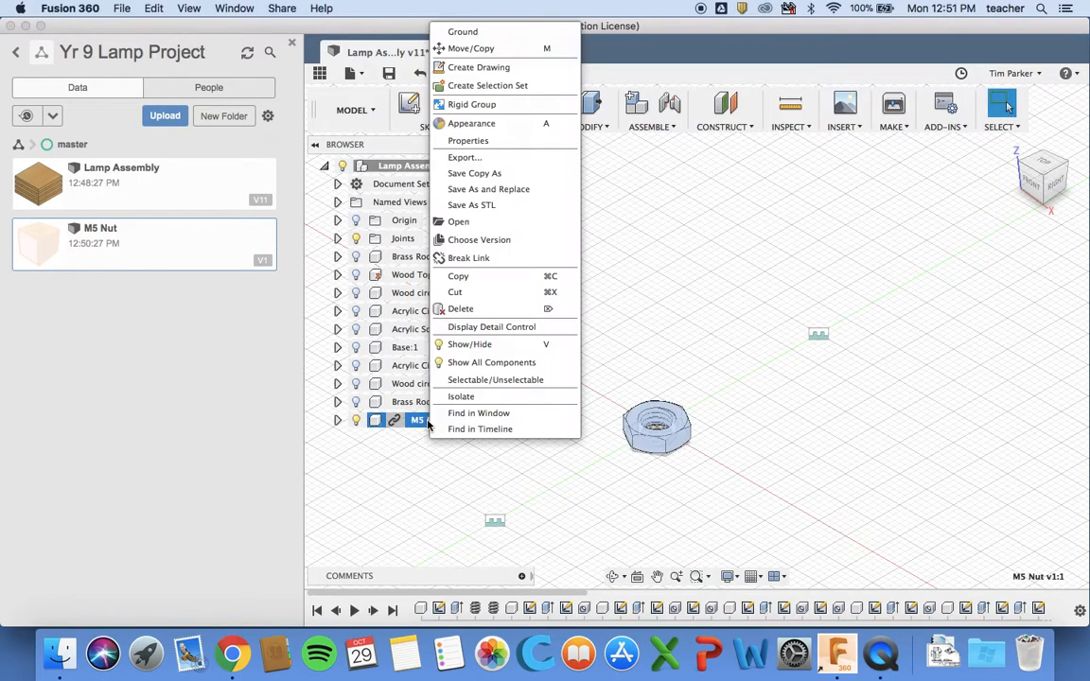
click(484, 47)
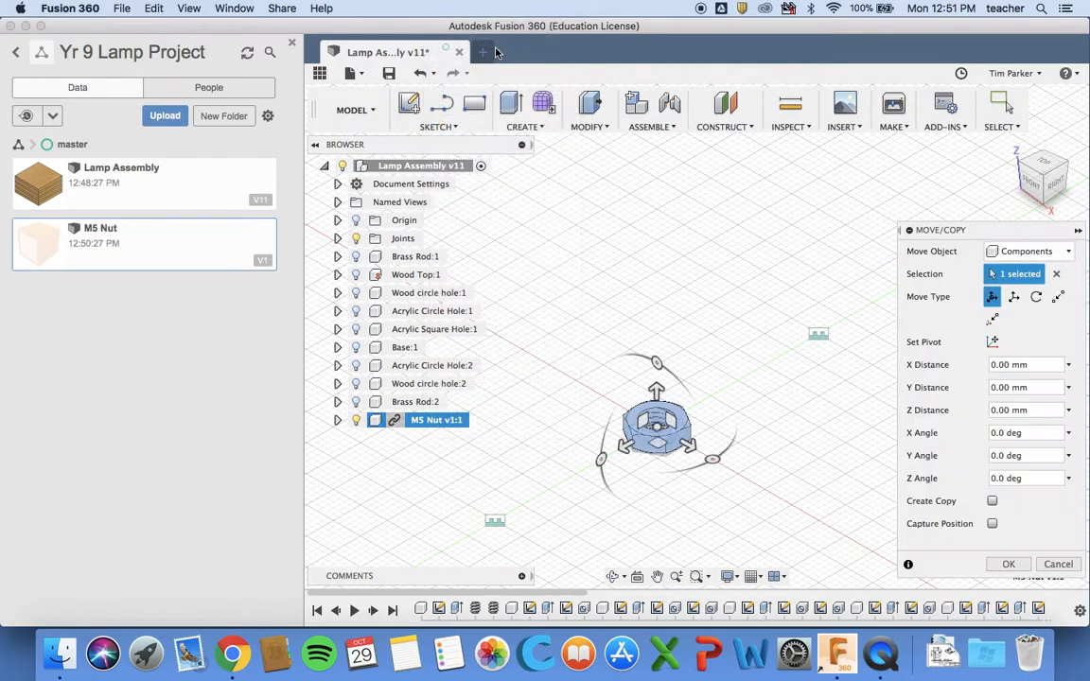
click(993, 501)
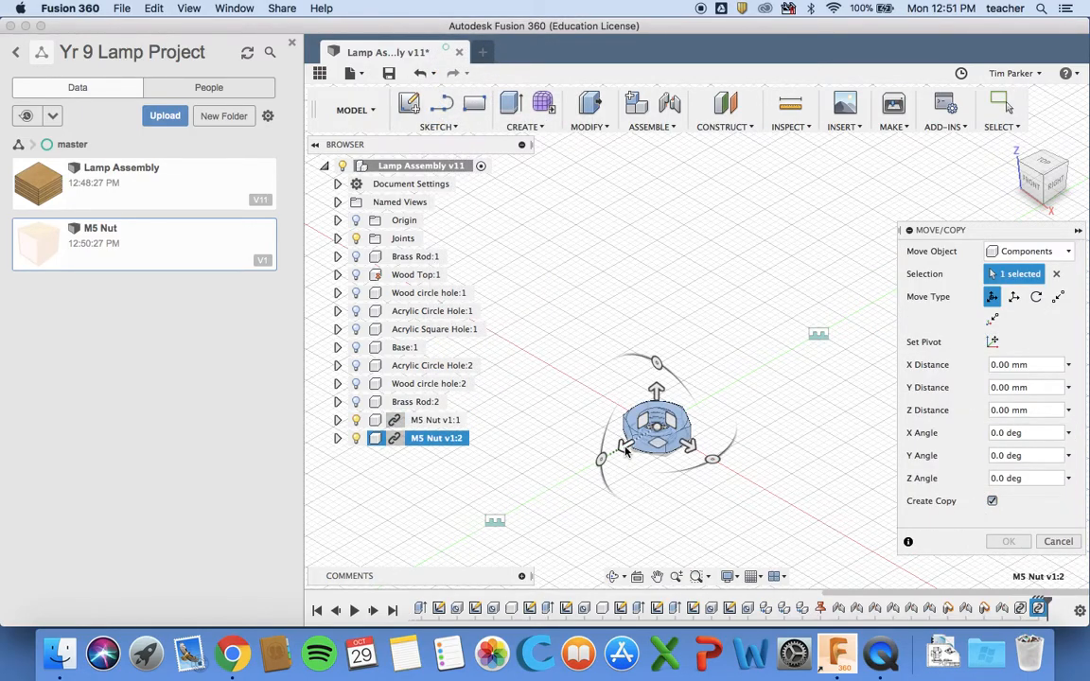
drag(624, 450, 526, 501)
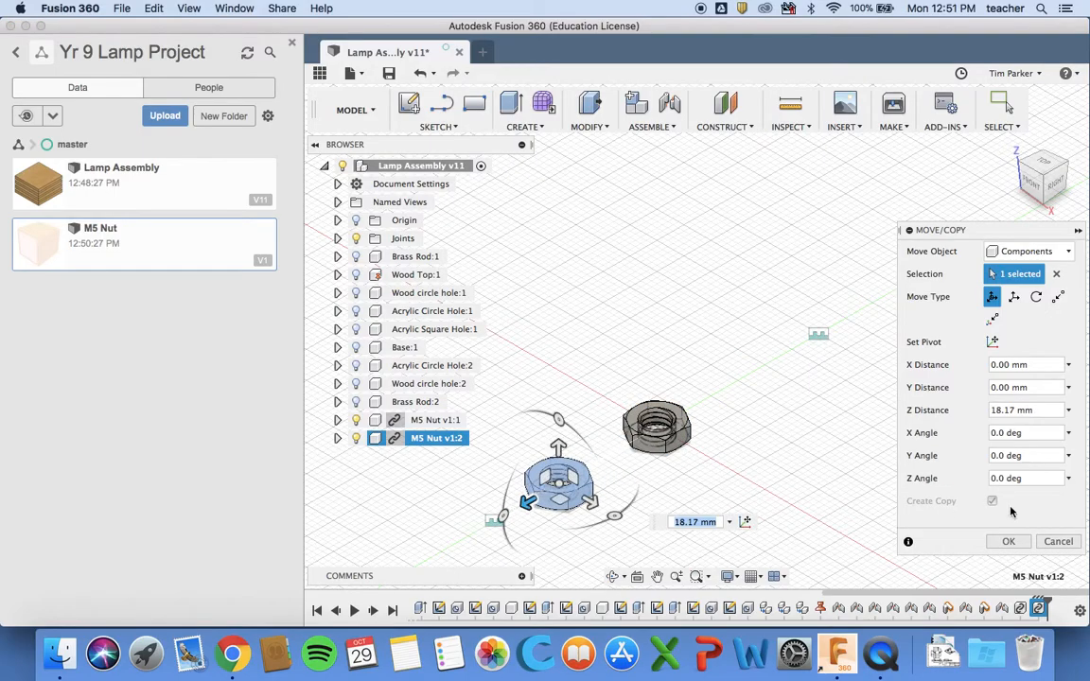
click(1007, 542)
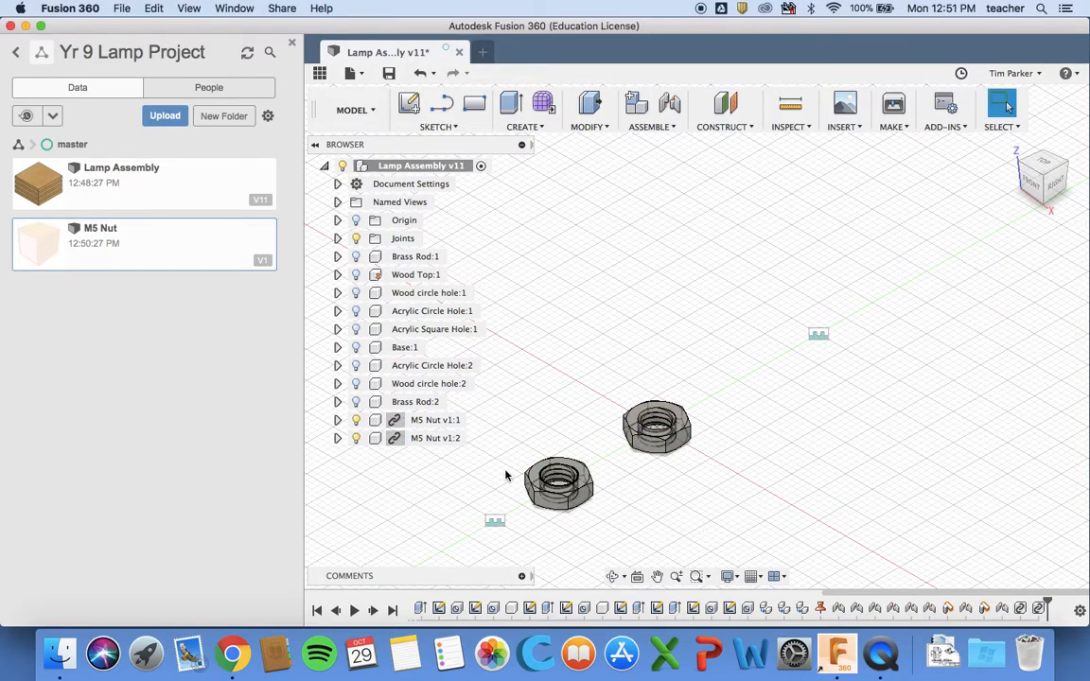
Show all the hidden lamp components again, from the first brass rod through the second brass rod
click(355, 256)
click(355, 274)
click(355, 292)
click(355, 310)
click(356, 328)
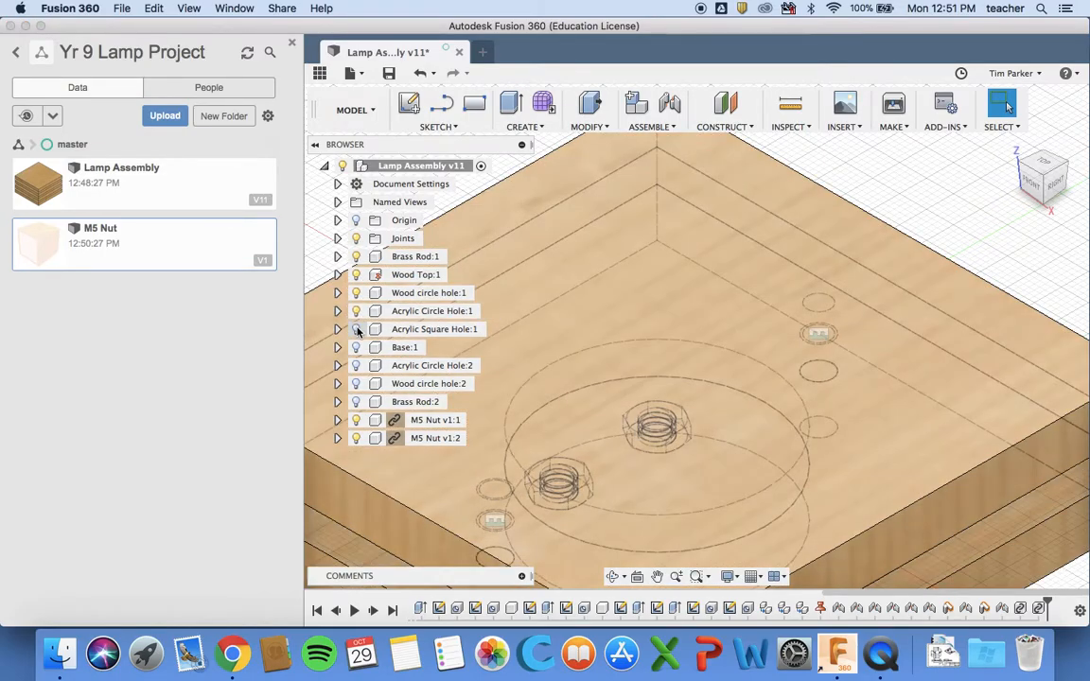
click(355, 348)
click(355, 365)
click(356, 383)
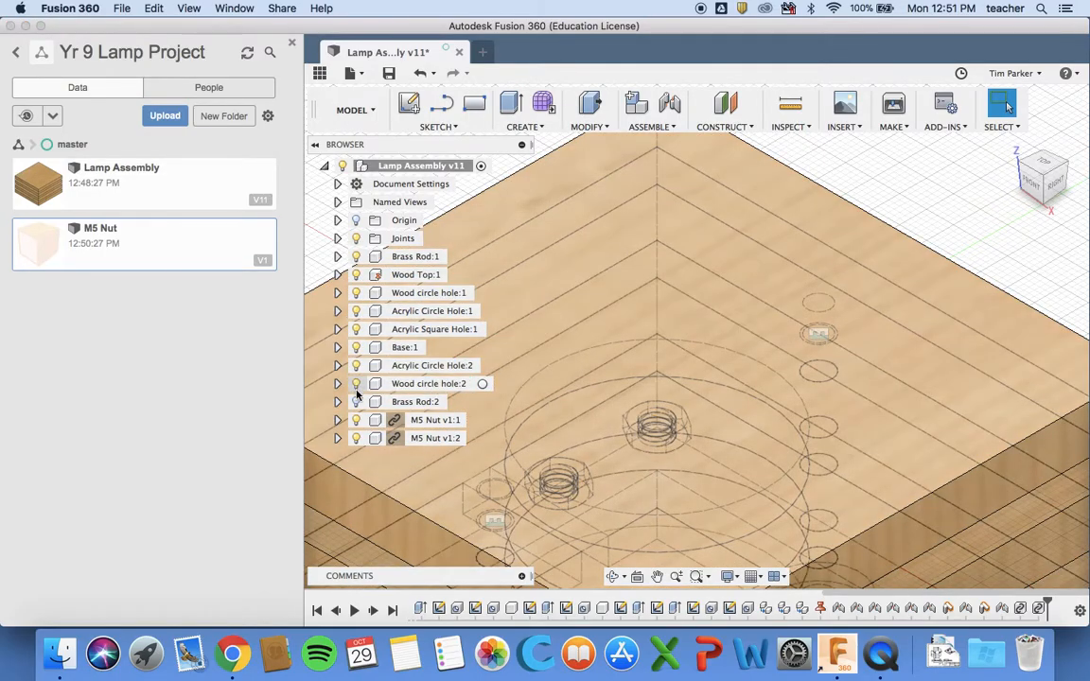
click(357, 402)
scroll(853, 345, down, 5)
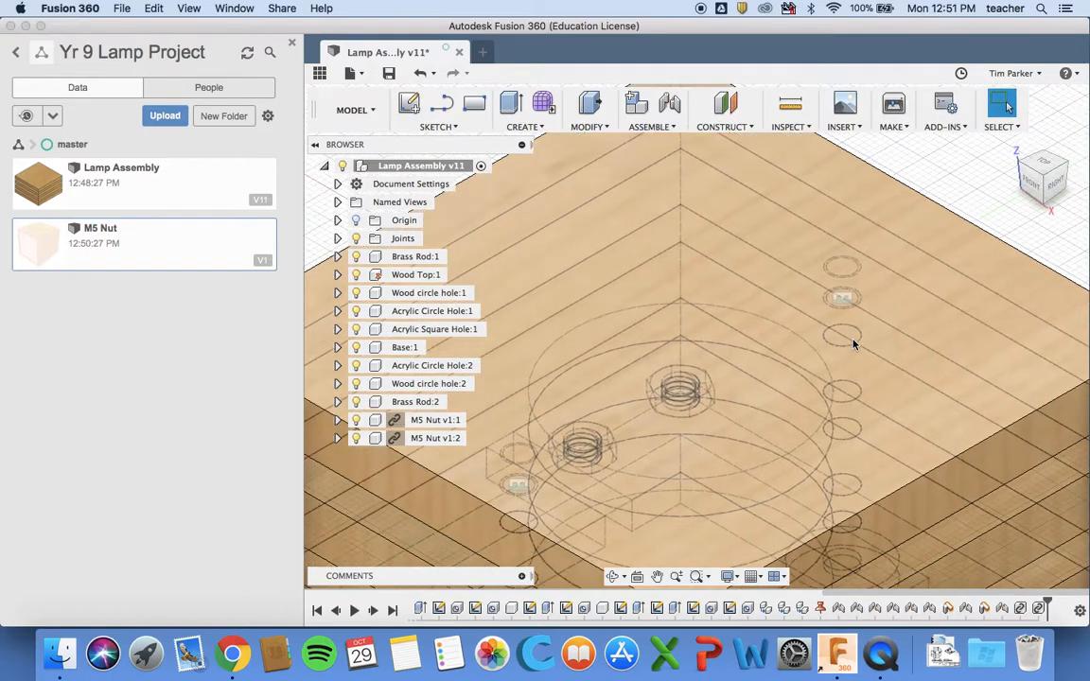
scroll(853, 345, down, 3)
scroll(905, 329, down, 5)
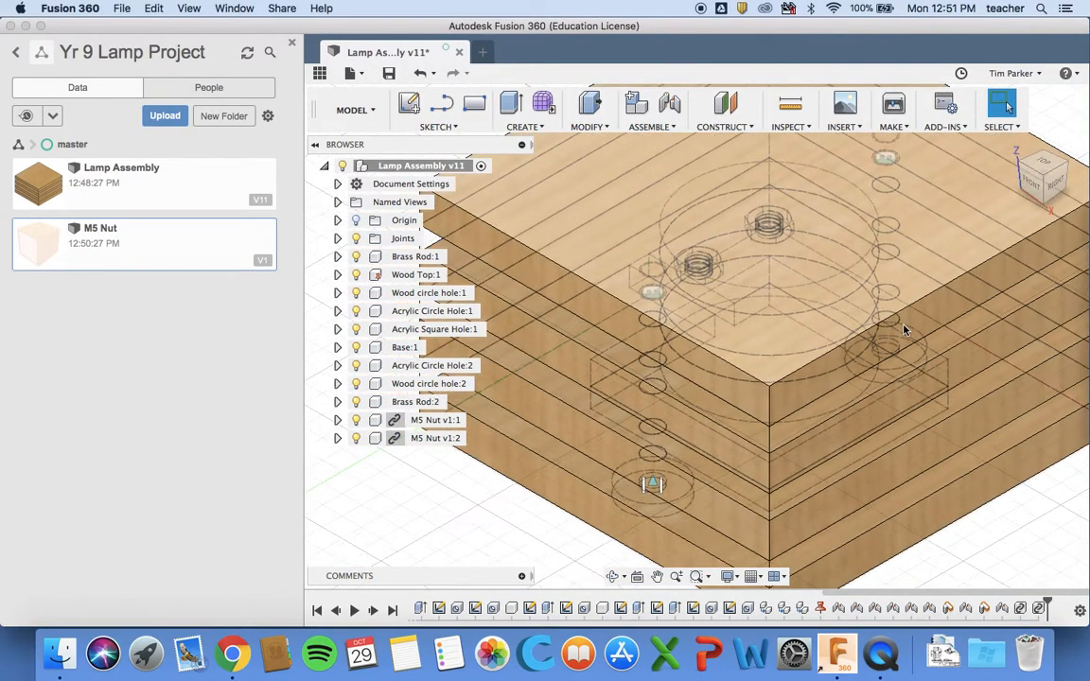
scroll(904, 329, down, 5)
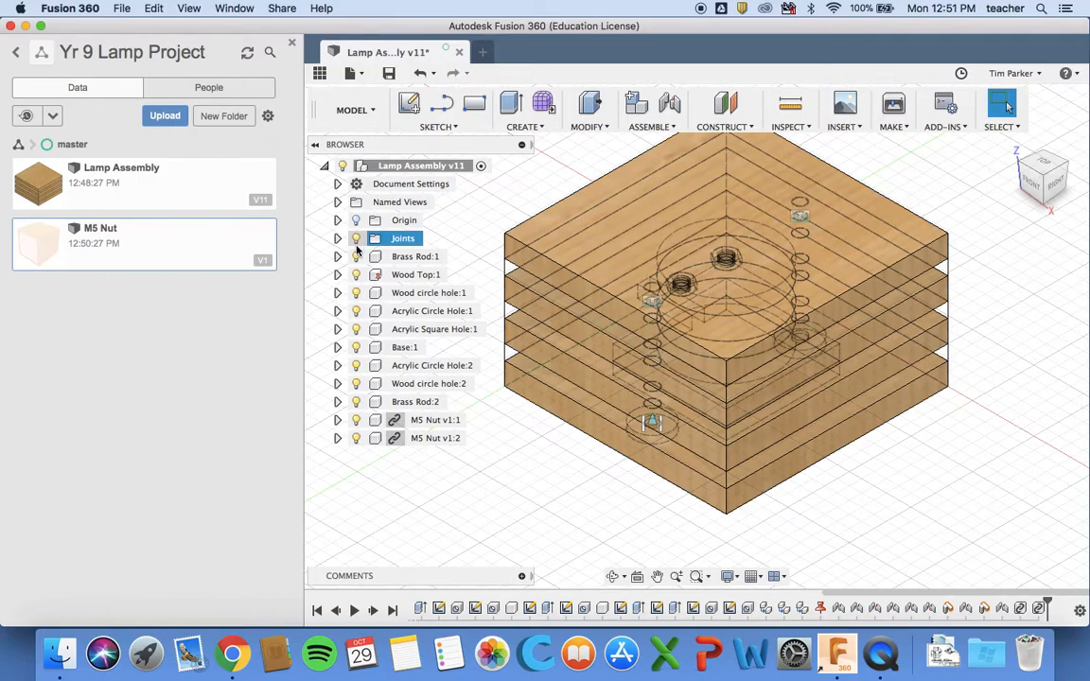
Move the first M5 nut out of the lamp block by a Z distance of about 100 mm
right_click(432, 421)
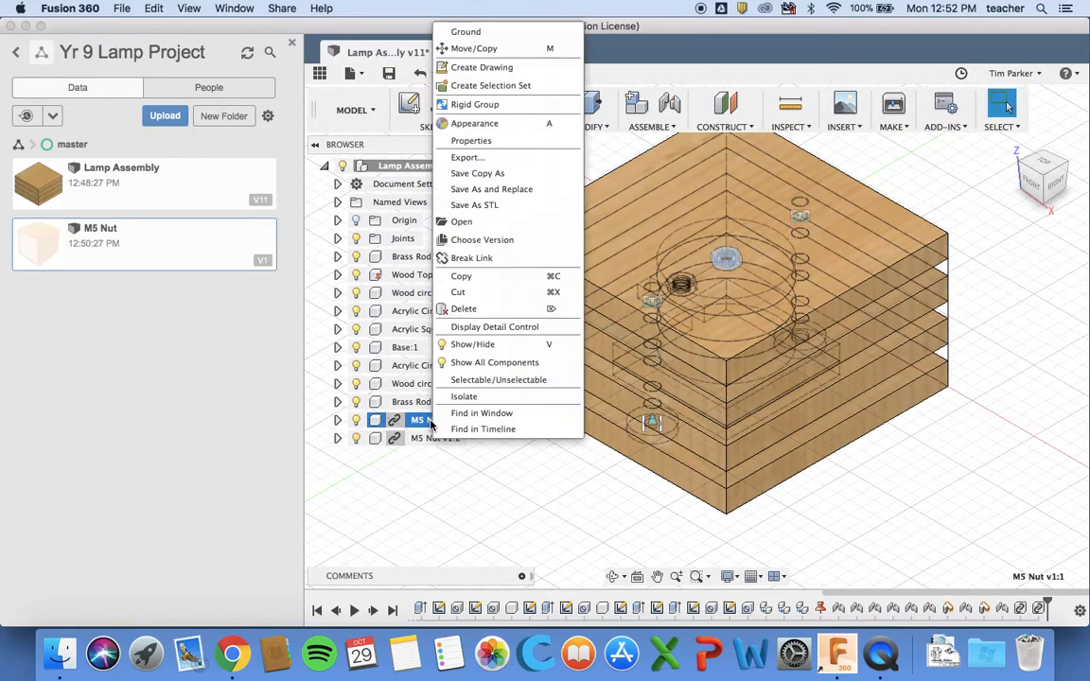
click(508, 48)
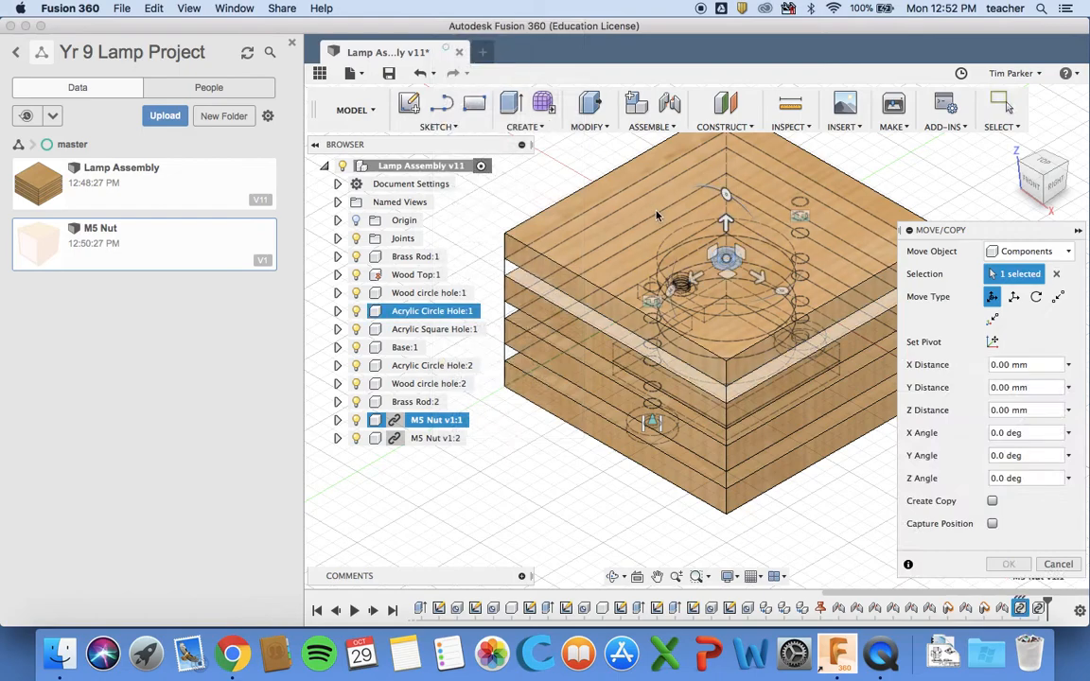
drag(695, 281, 511, 464)
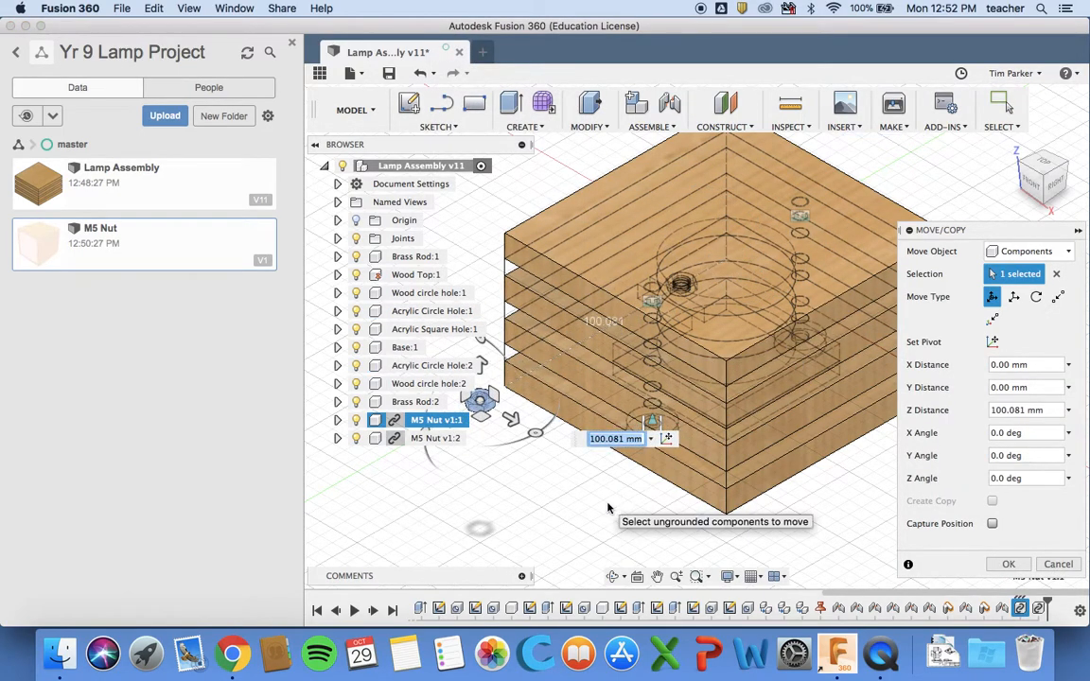
key(Return)
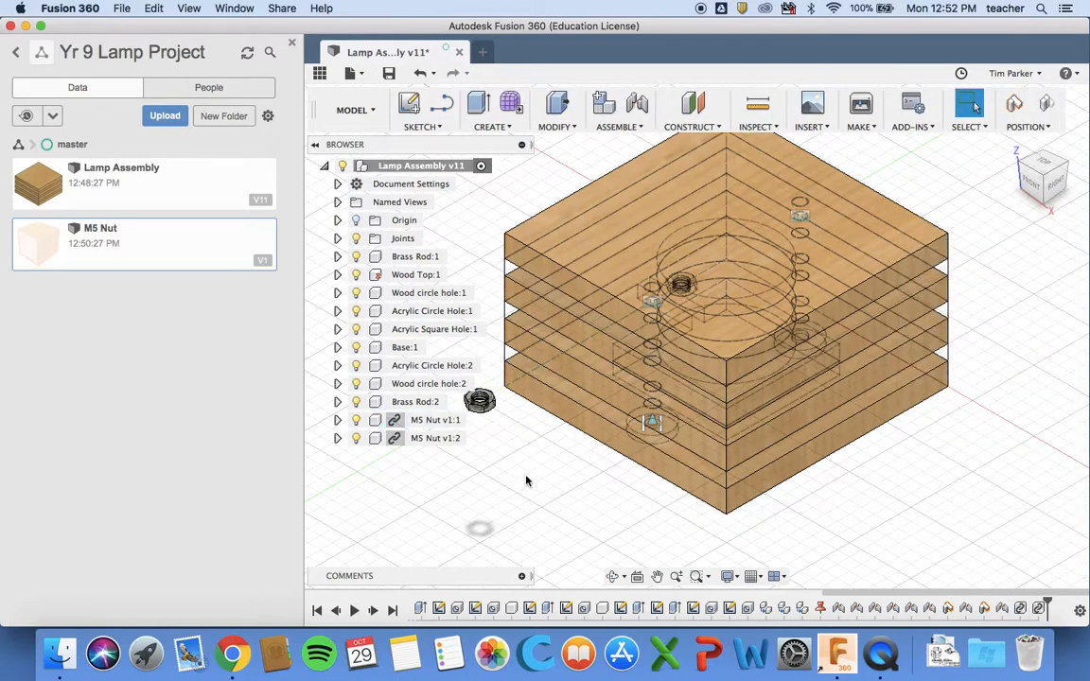
Move the second M5 nut out of the lamp block, past the side opposite the first nut
click(431, 439)
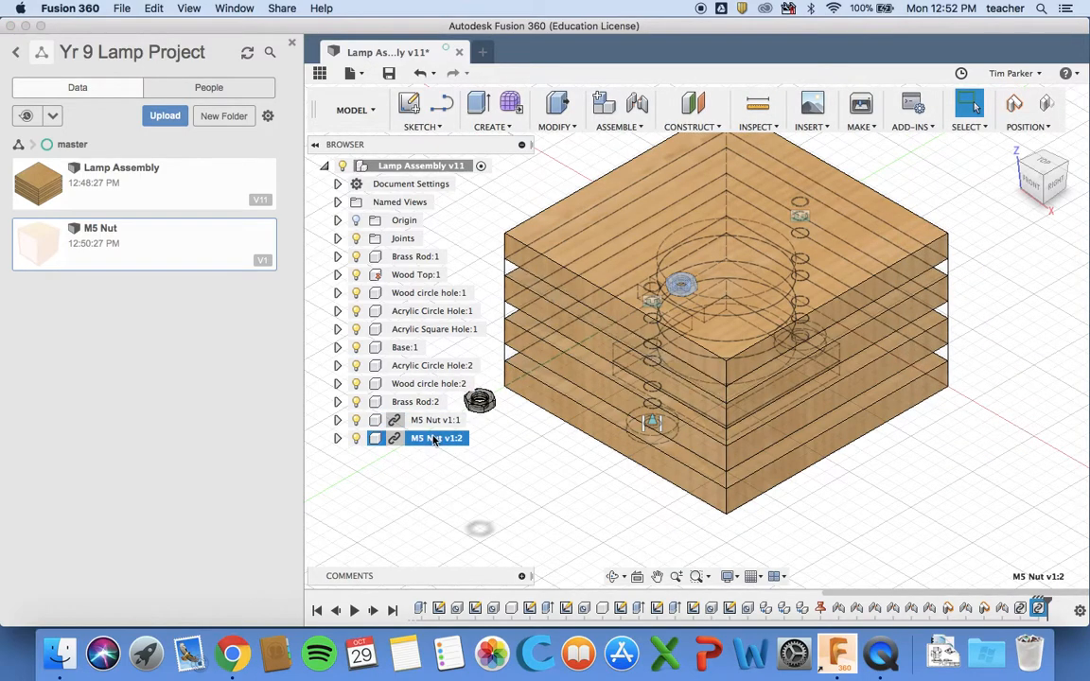
right_click(430, 438)
click(473, 48)
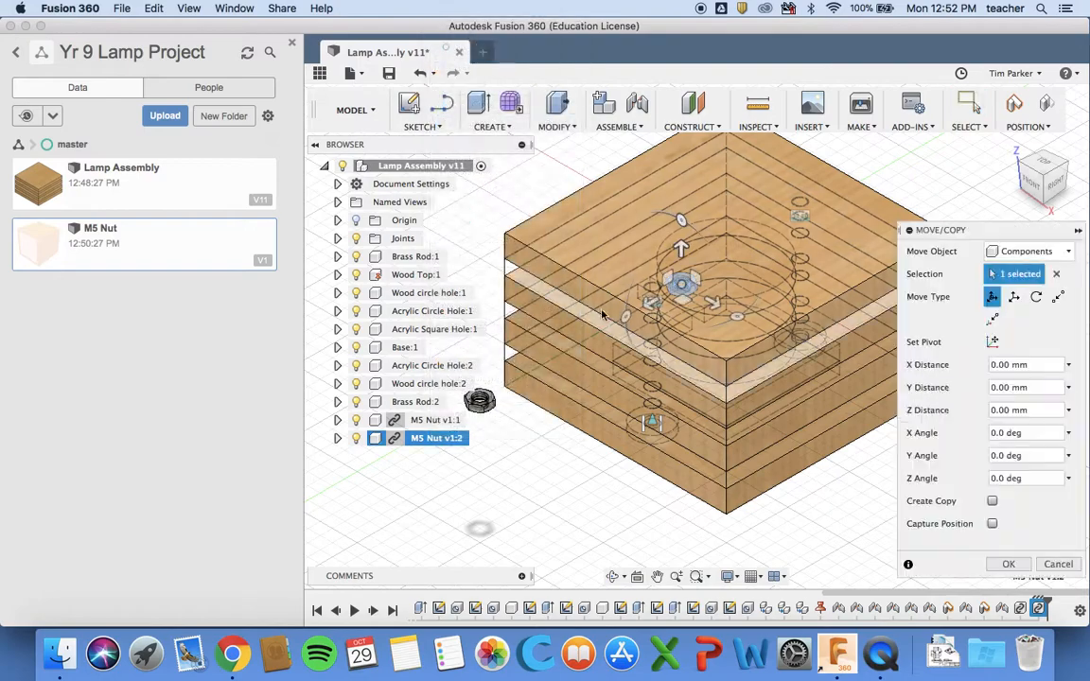
drag(713, 303, 903, 496)
click(1008, 564)
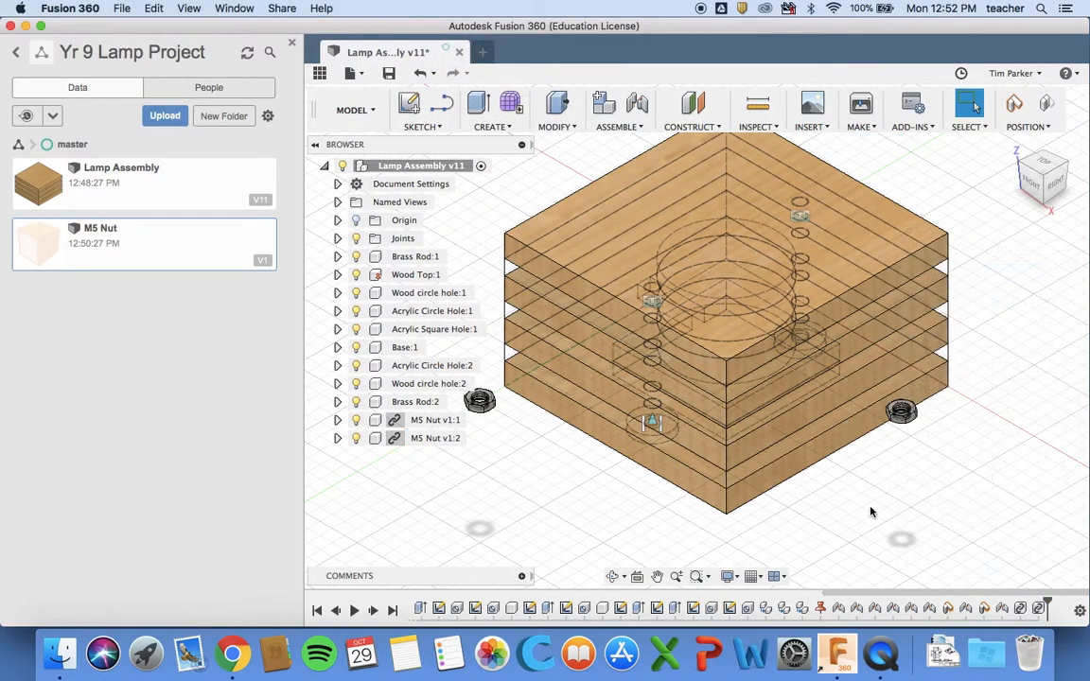
Capture the moved positions and start a Slider joint from the first M5 nut's hole to the nearer brass rod's lower end in the base recess
scroll(438, 359, up, 5)
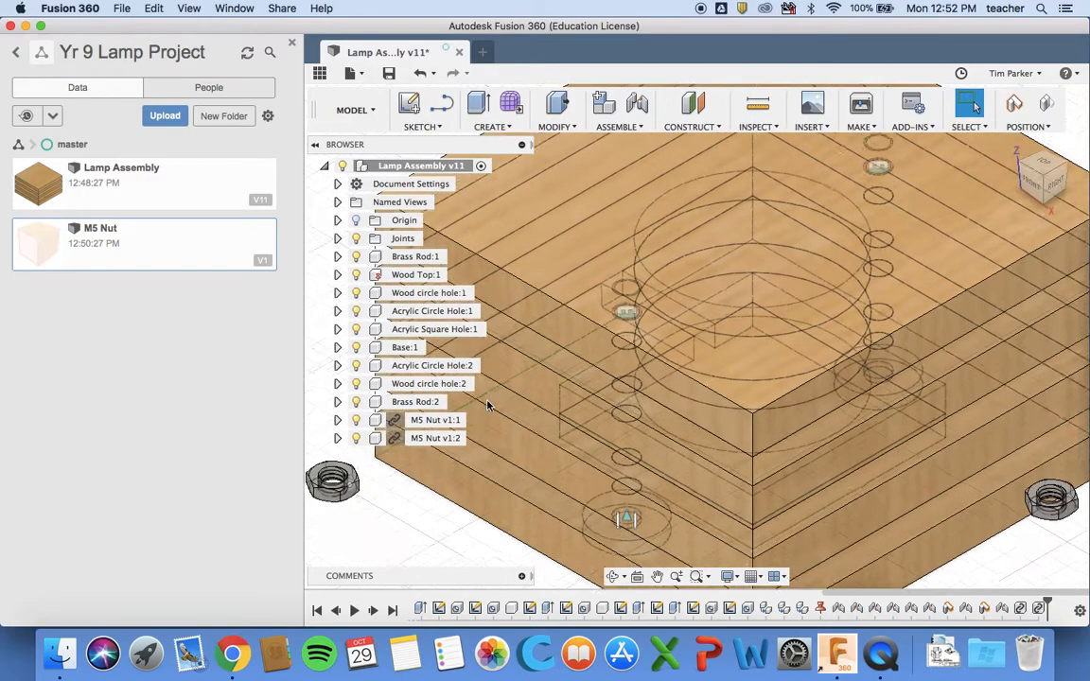
scroll(490, 405, left, 3)
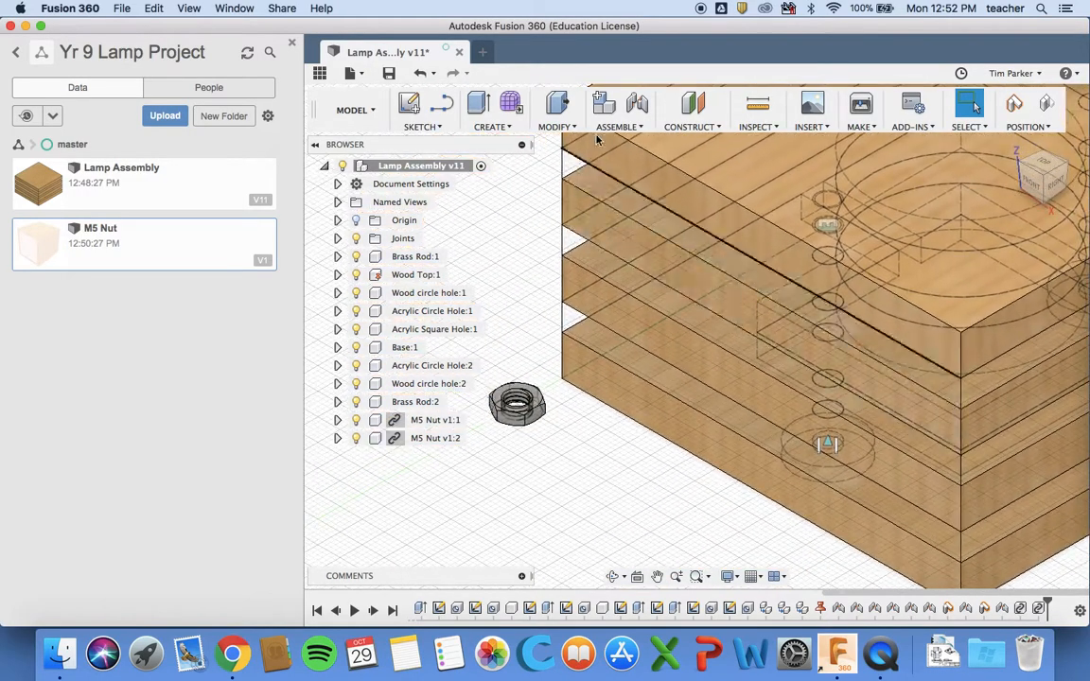
click(637, 106)
click(566, 332)
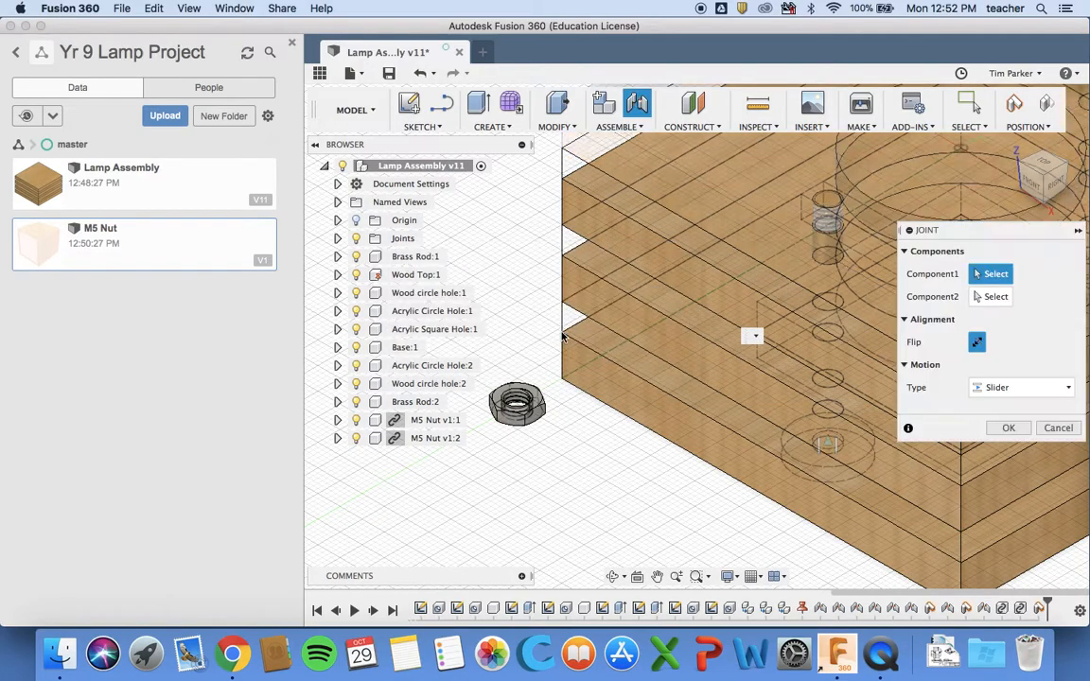
click(519, 407)
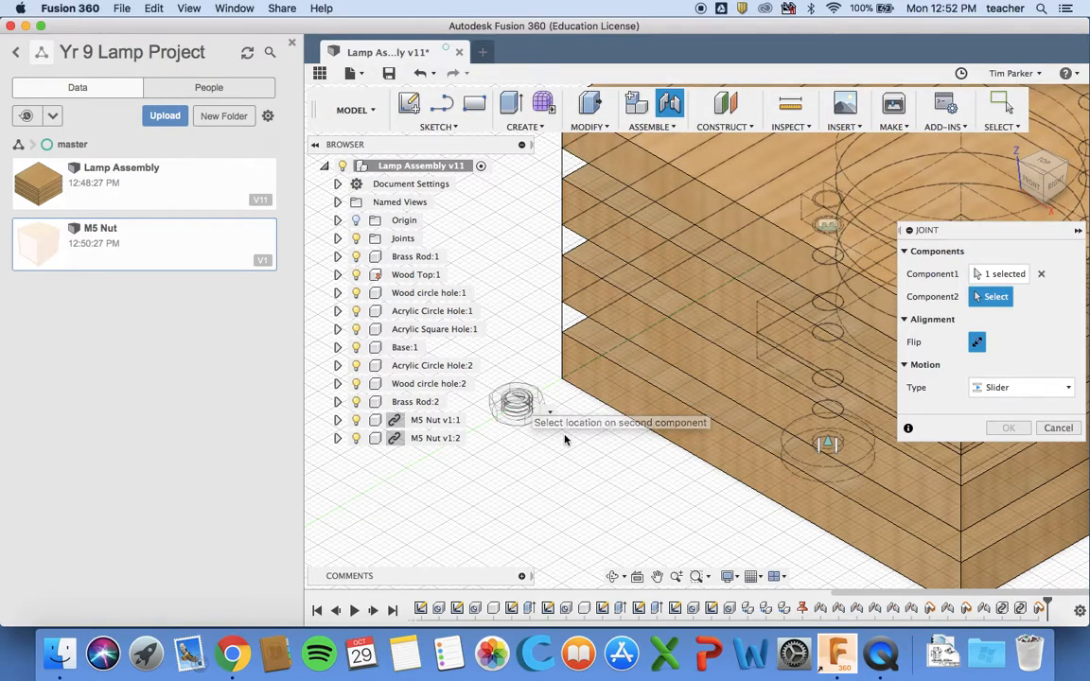
click(1045, 203)
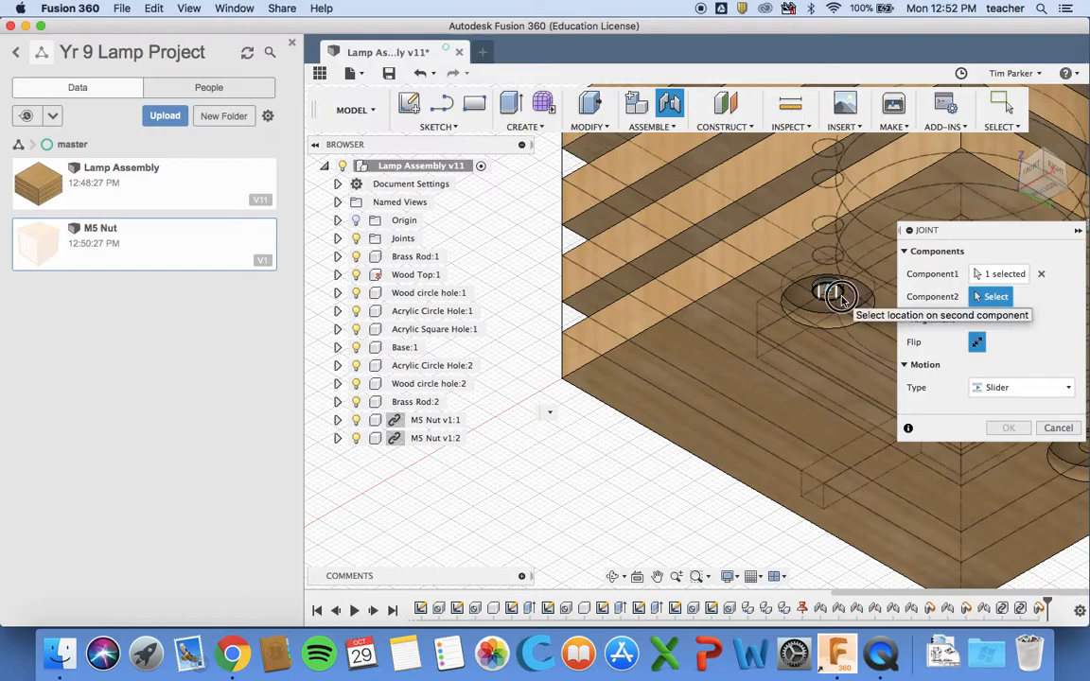
click(835, 292)
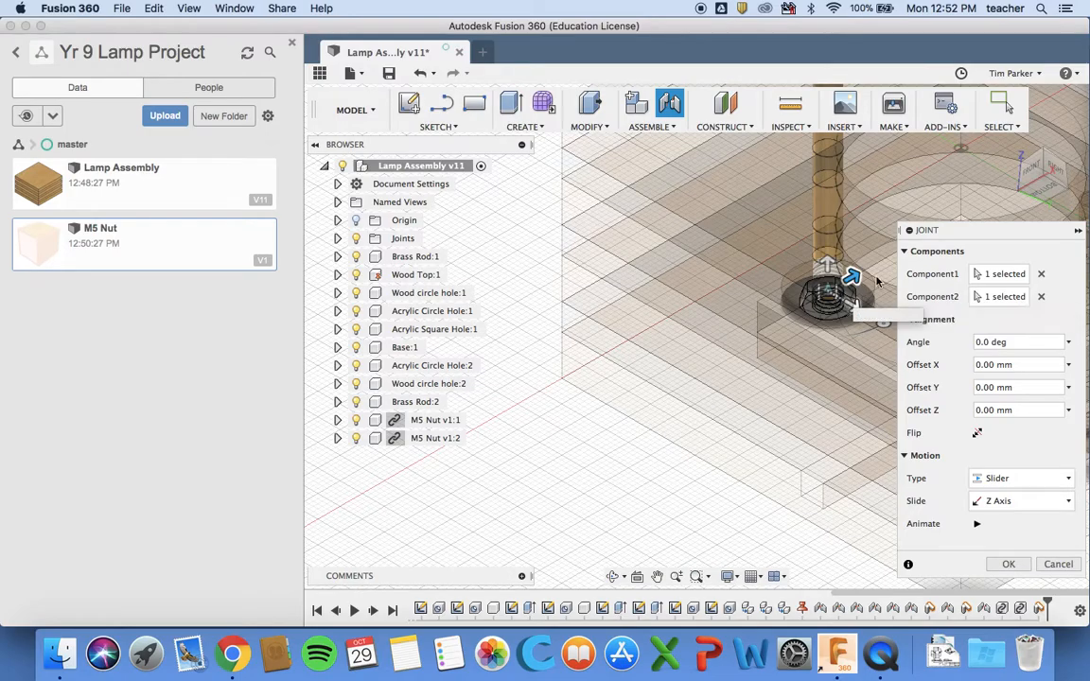
Set the first nut joint's Z offset to 1 mm so the nut sits inside the recess, and accept the joint
click(1029, 174)
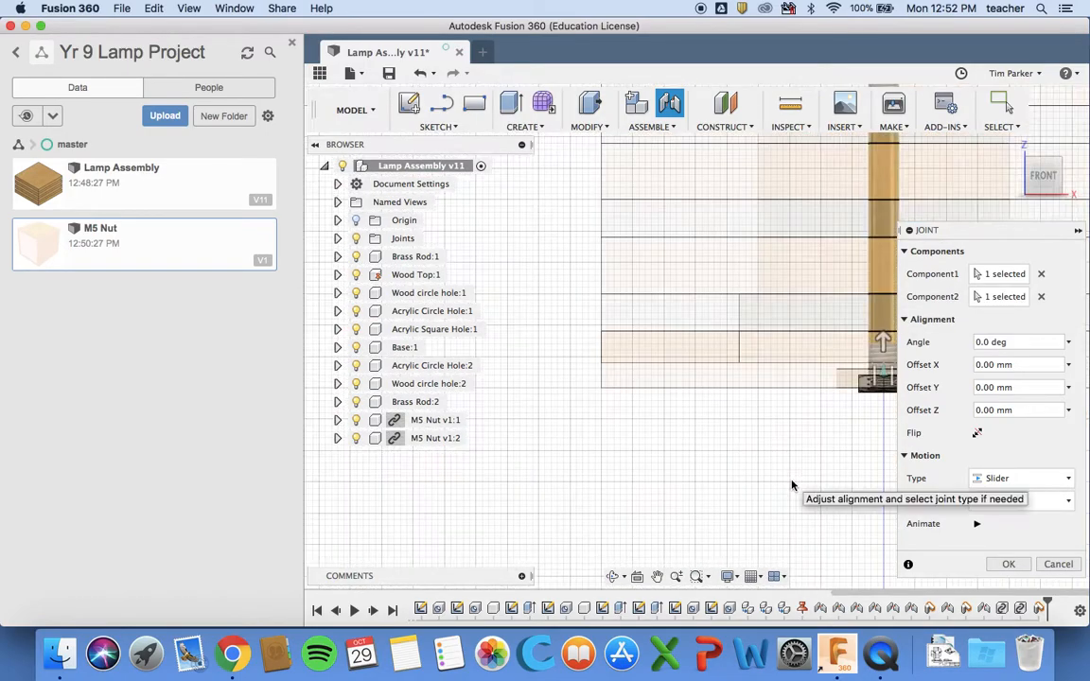
middle_drag(758, 426, 672, 334)
drag(673, 334, 675, 324)
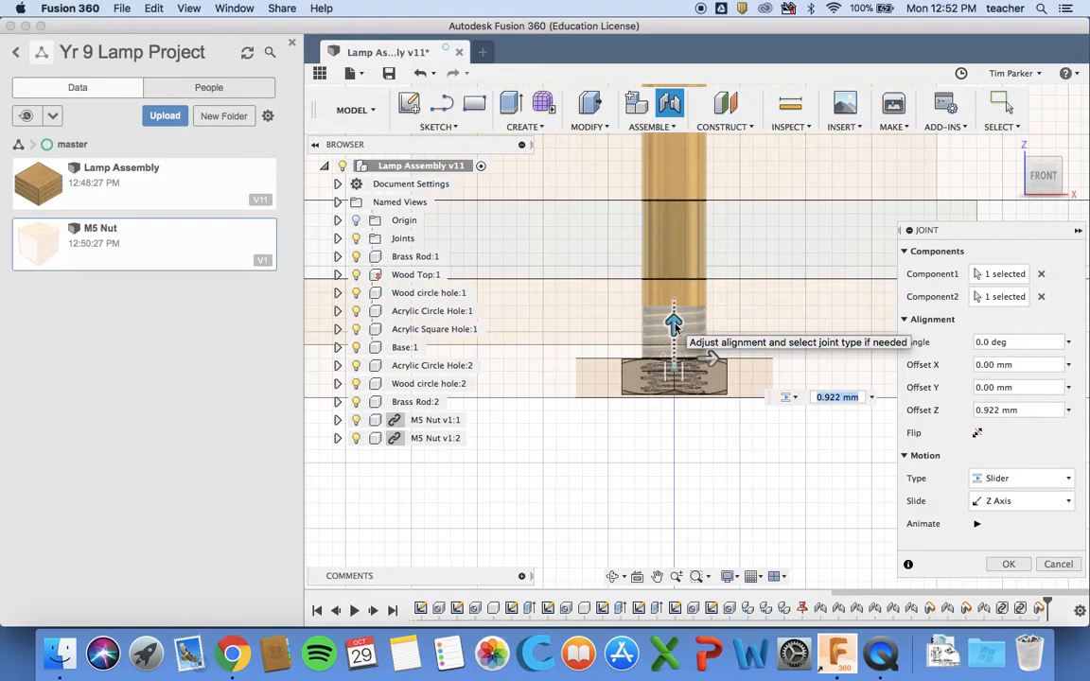
drag(674, 323, 674, 324)
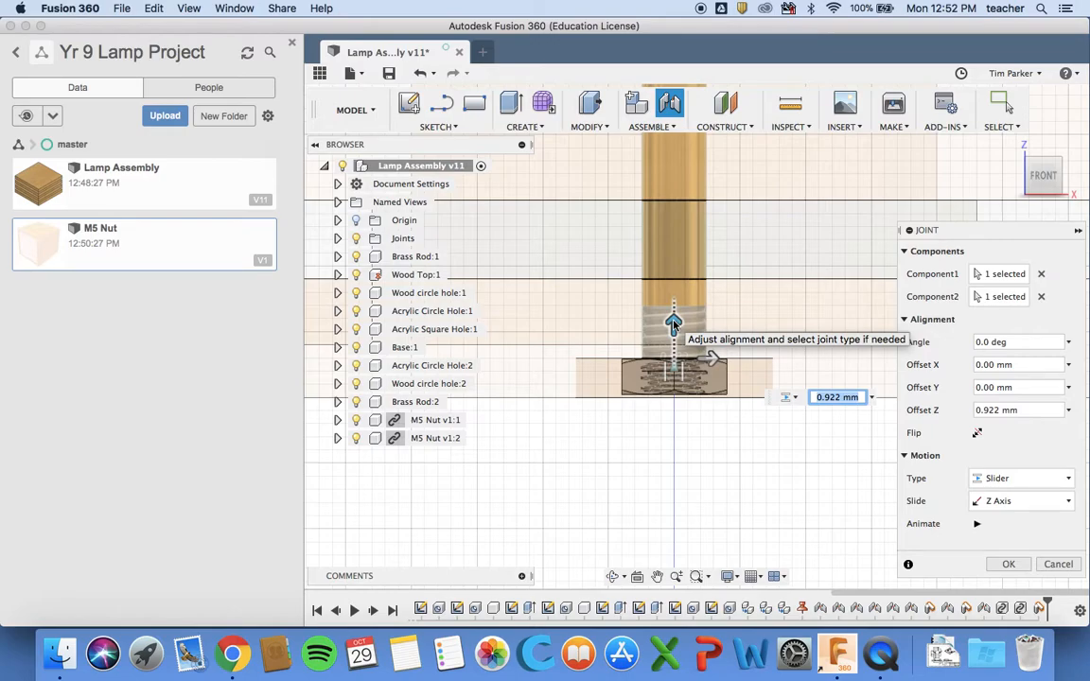
text(1)
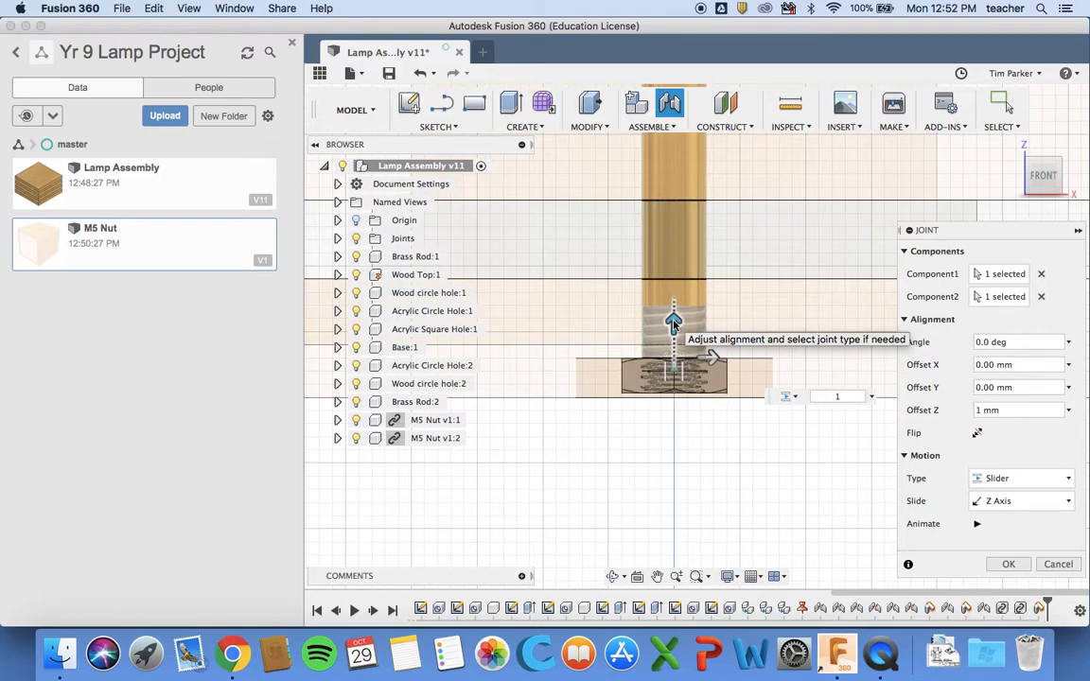
scroll(675, 341, up, 3)
scroll(676, 352, right, 2)
scroll(677, 352, down, 2)
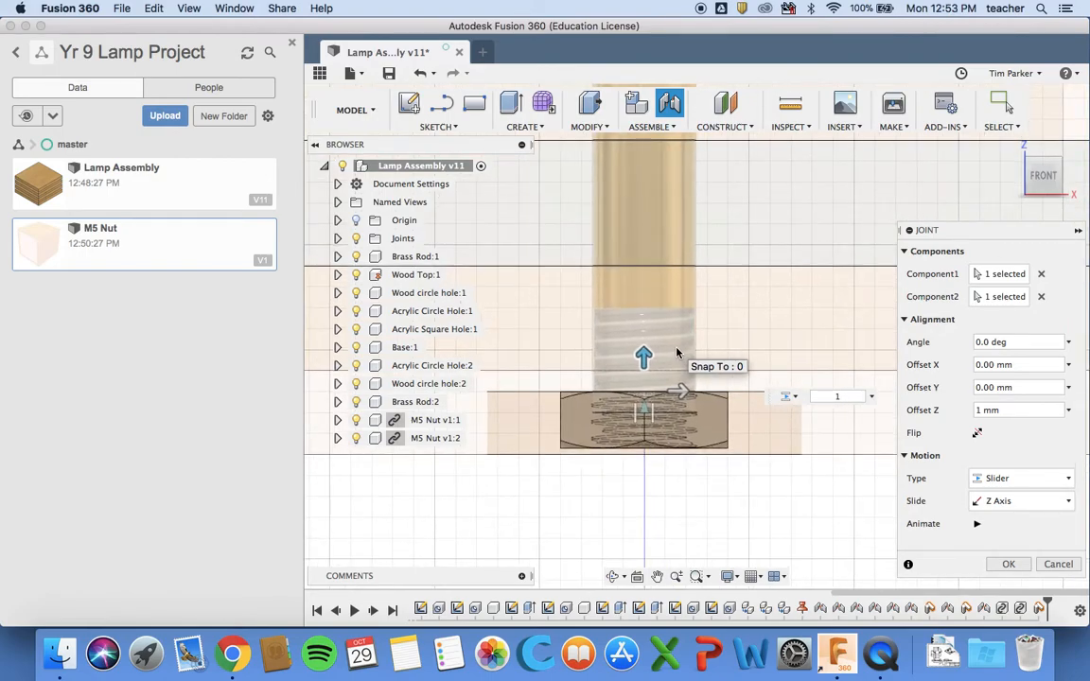
key(Return)
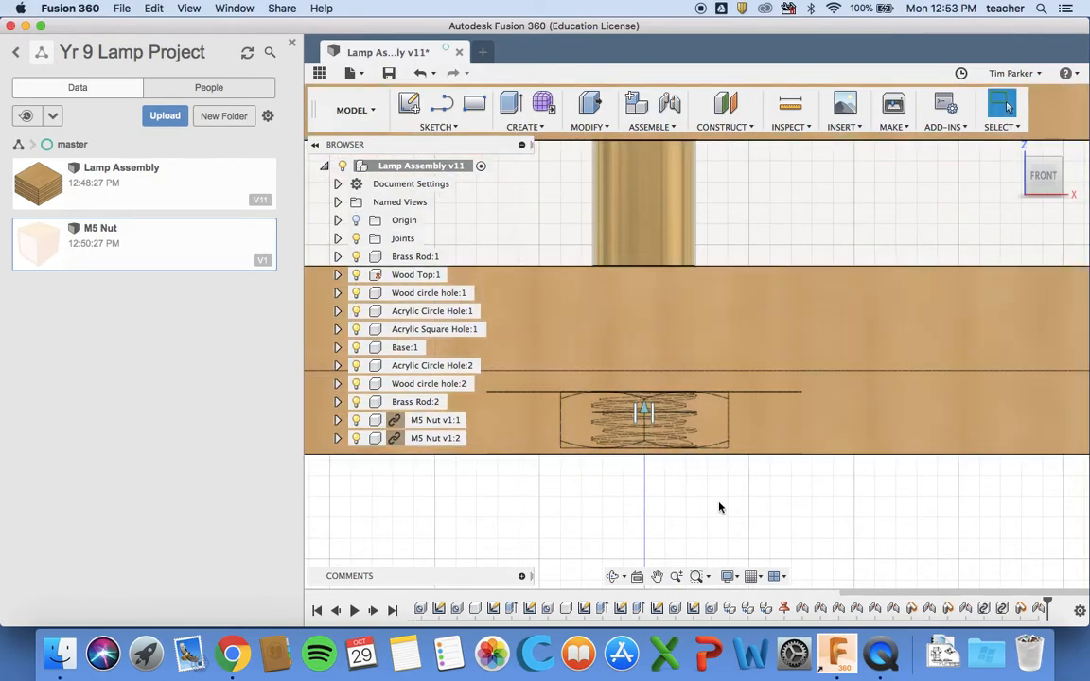
Start a Slider joint from the second M5 nut's hole to the other brass rod's lower end in its base recess
click(1019, 148)
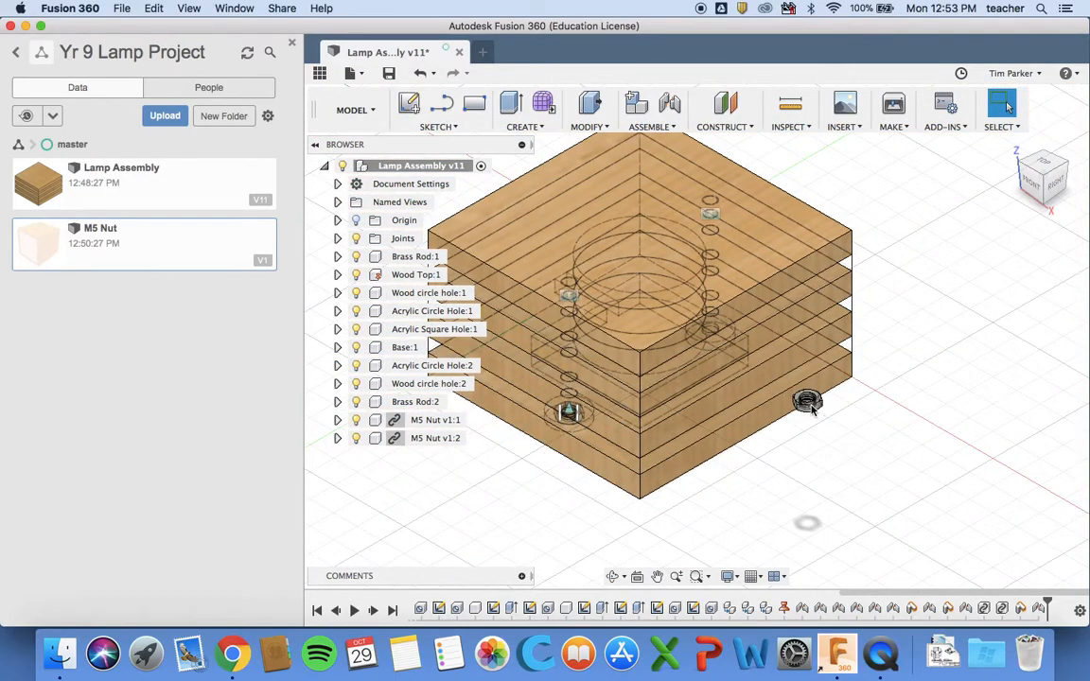
click(669, 104)
scroll(822, 396, up, 5)
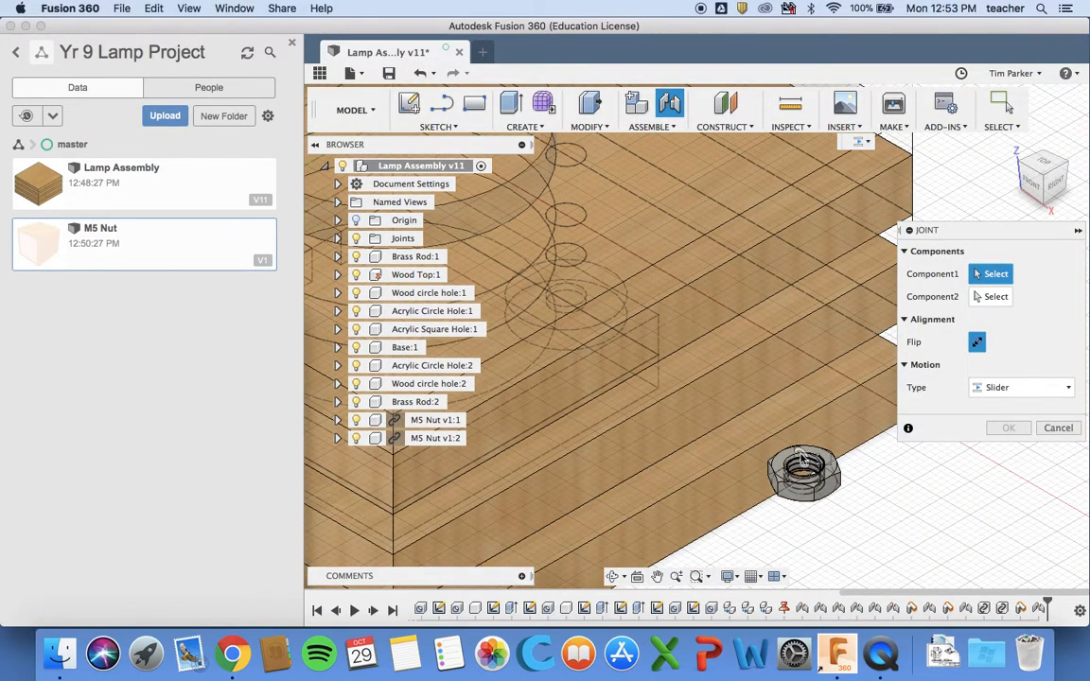
click(785, 462)
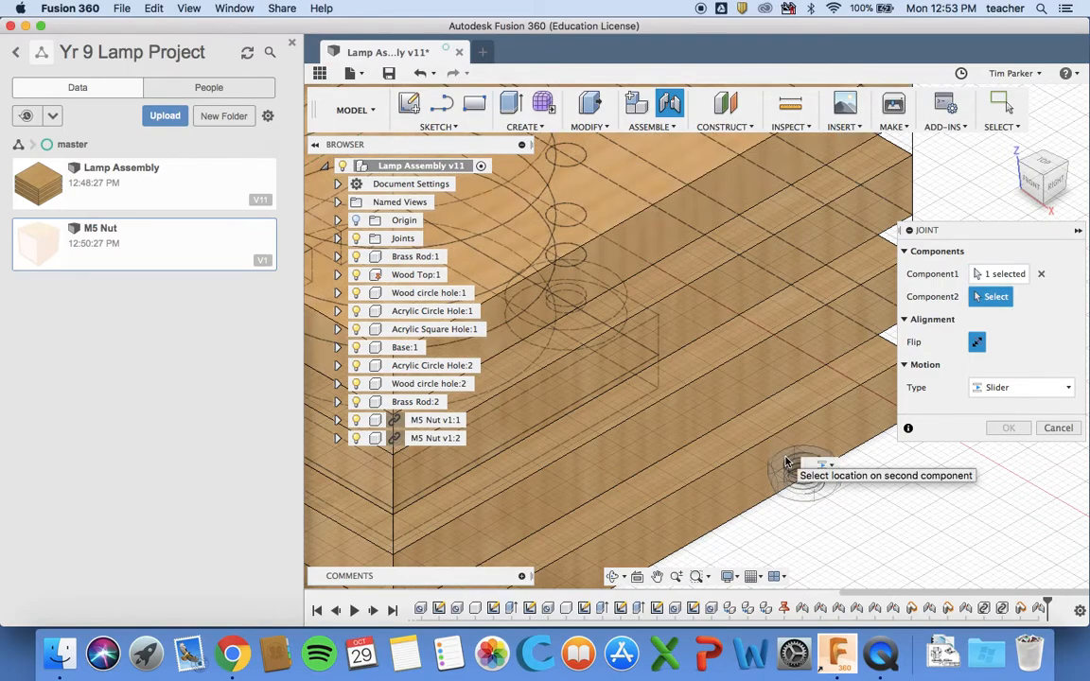
click(1044, 203)
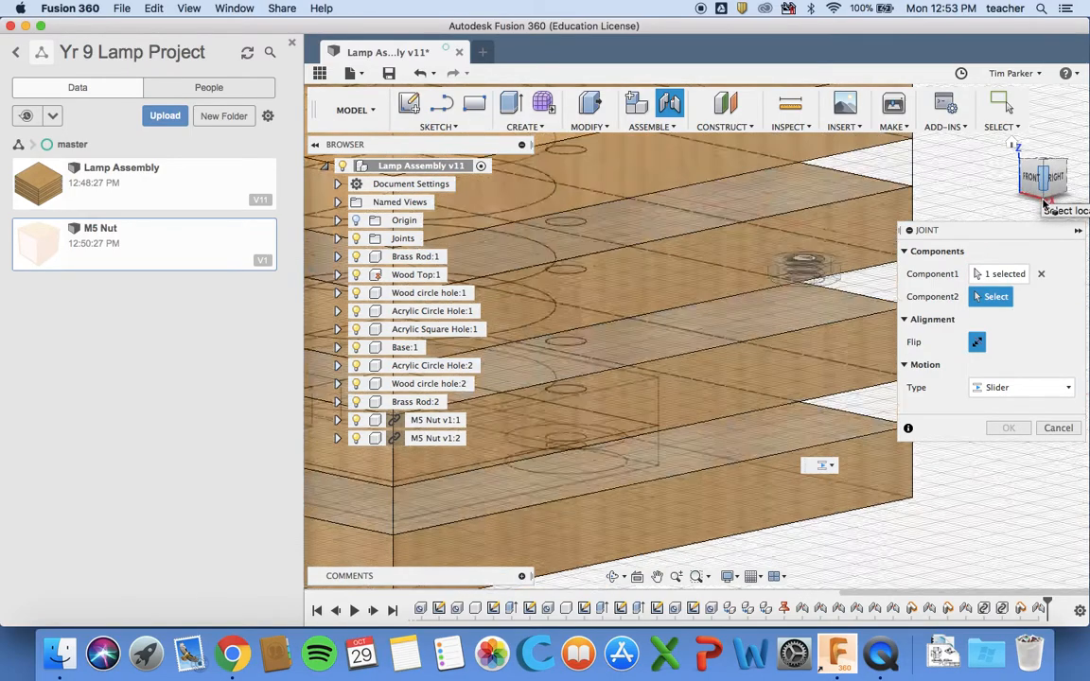
click(1049, 198)
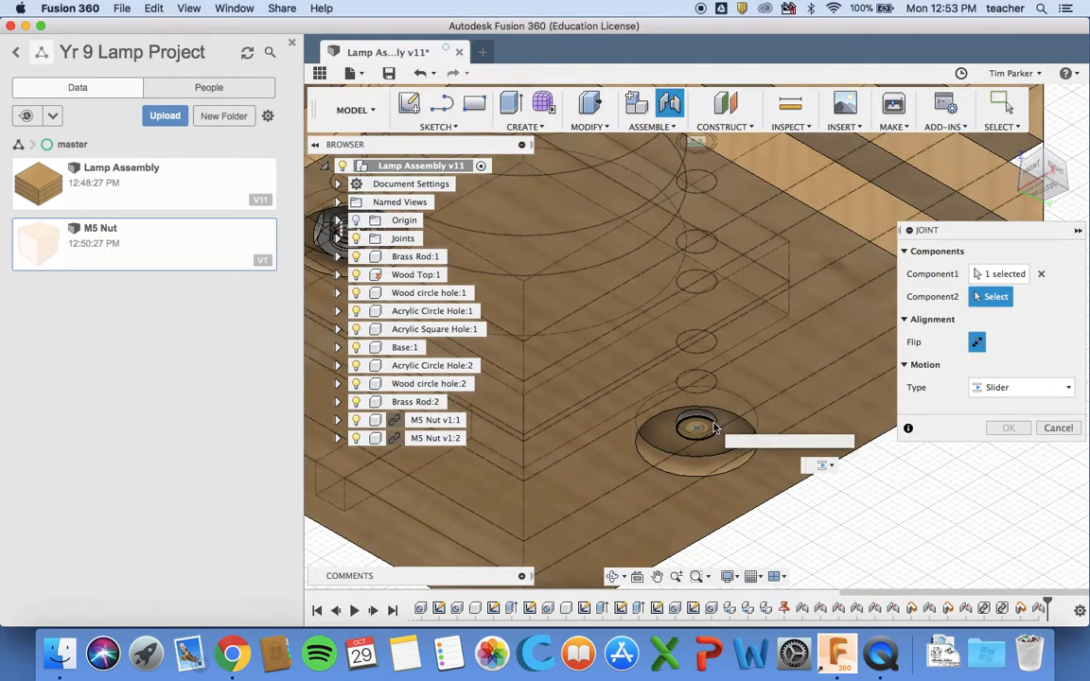
click(714, 427)
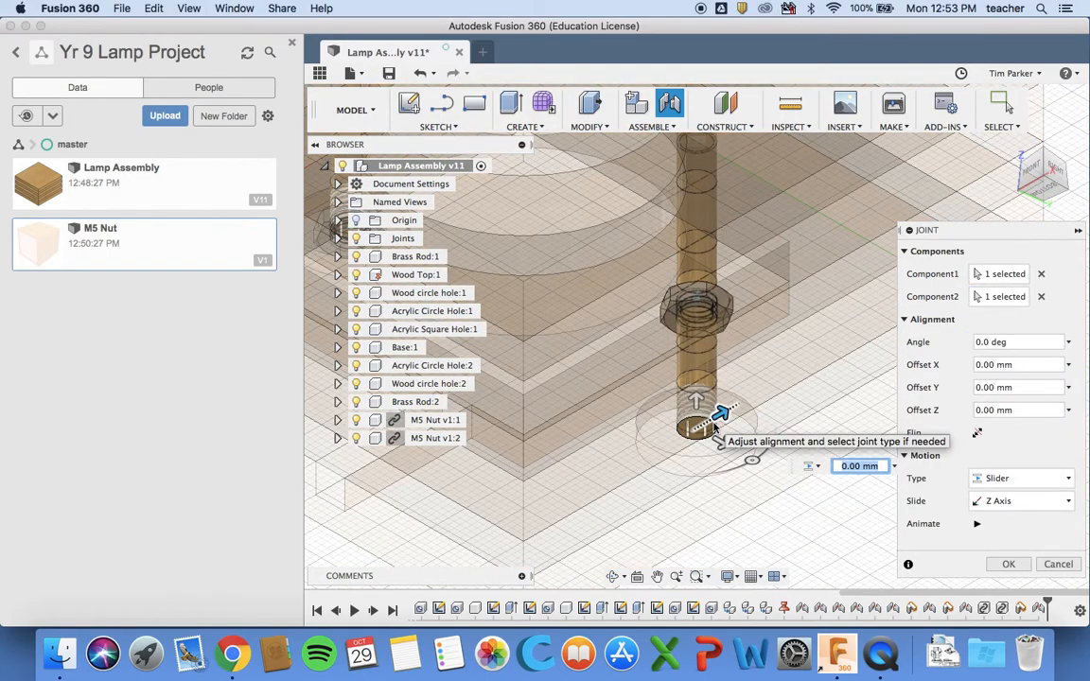
Set the second nut joint's Z offset to 1 mm and accept the joint
click(1063, 178)
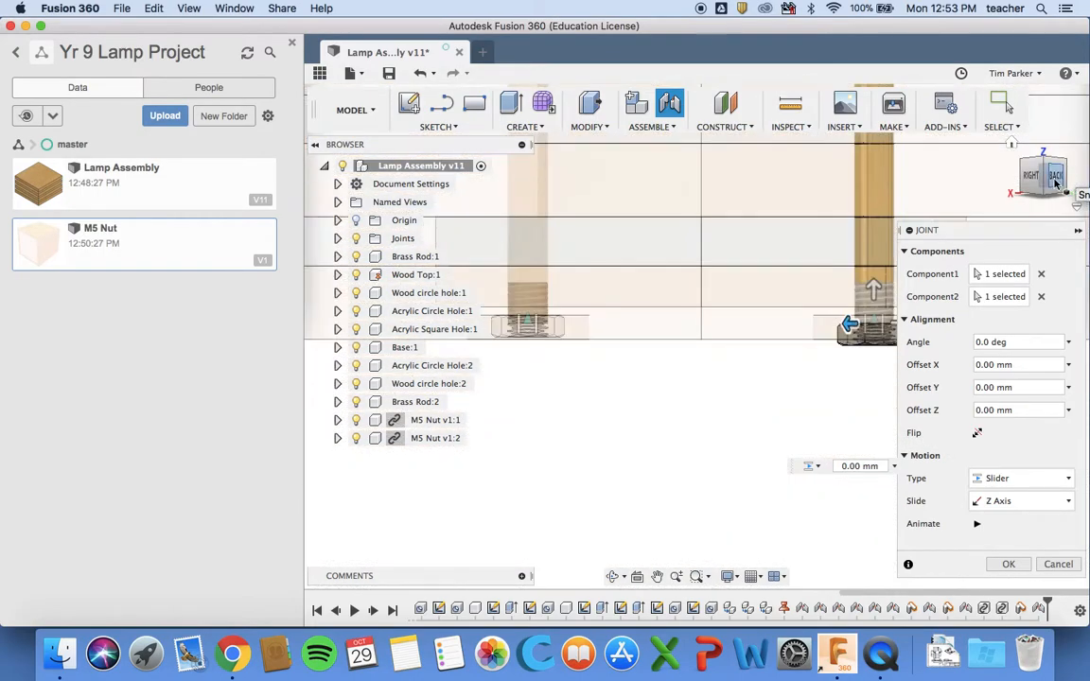
click(1056, 183)
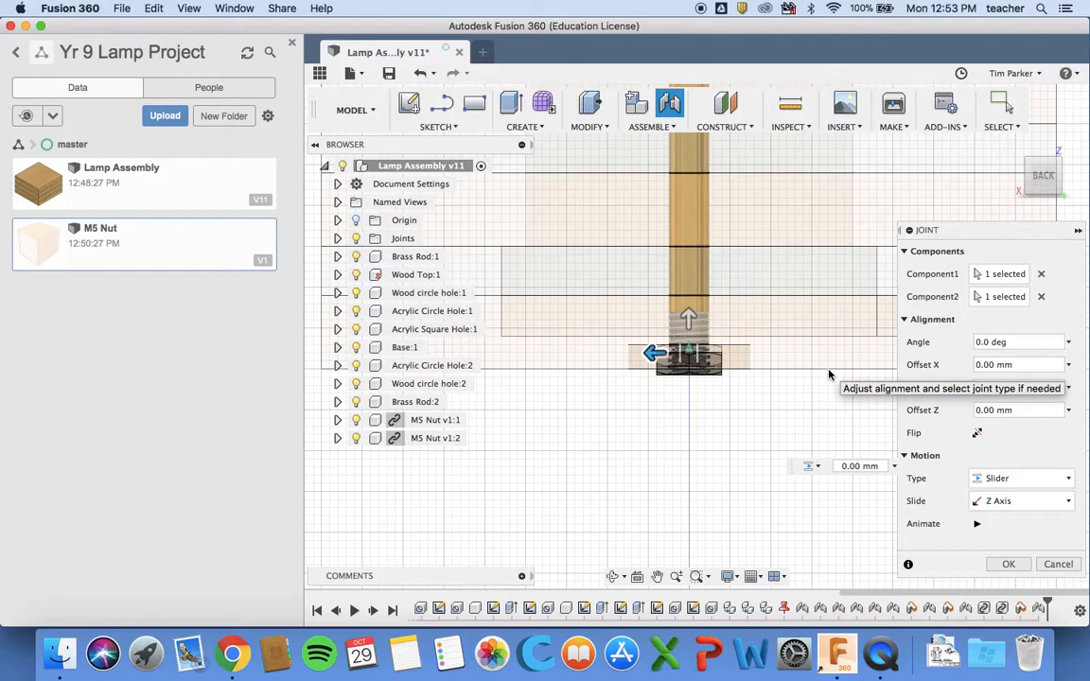
scroll(828, 374, up, 5)
scroll(829, 374, down, 3)
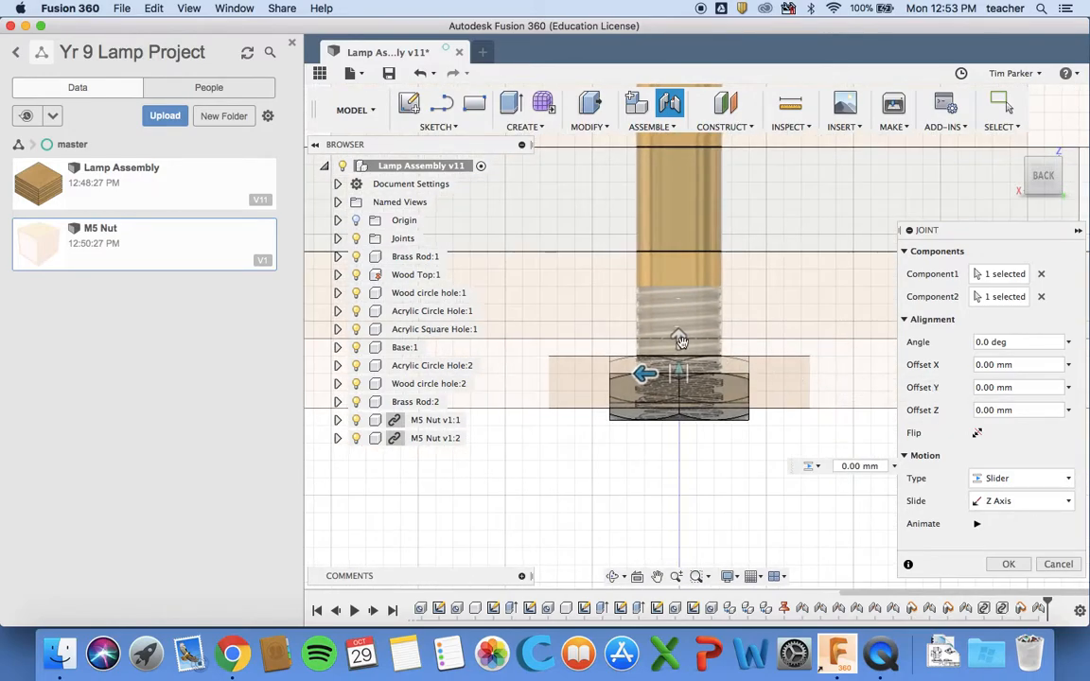
drag(681, 338, 678, 318)
text(1)
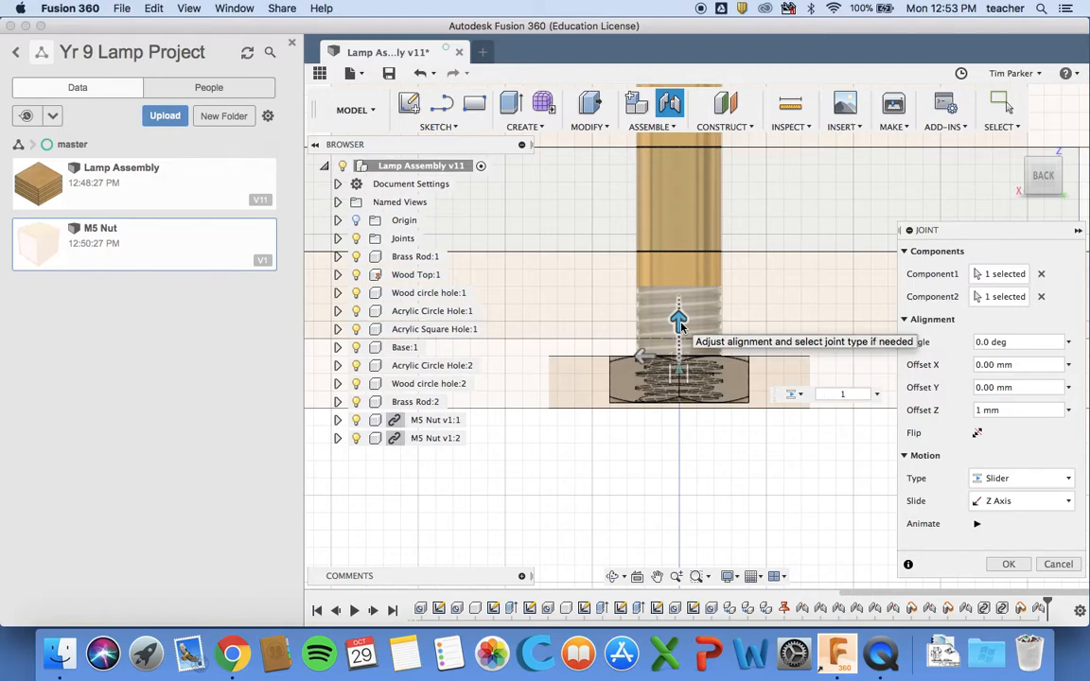
key(Return)
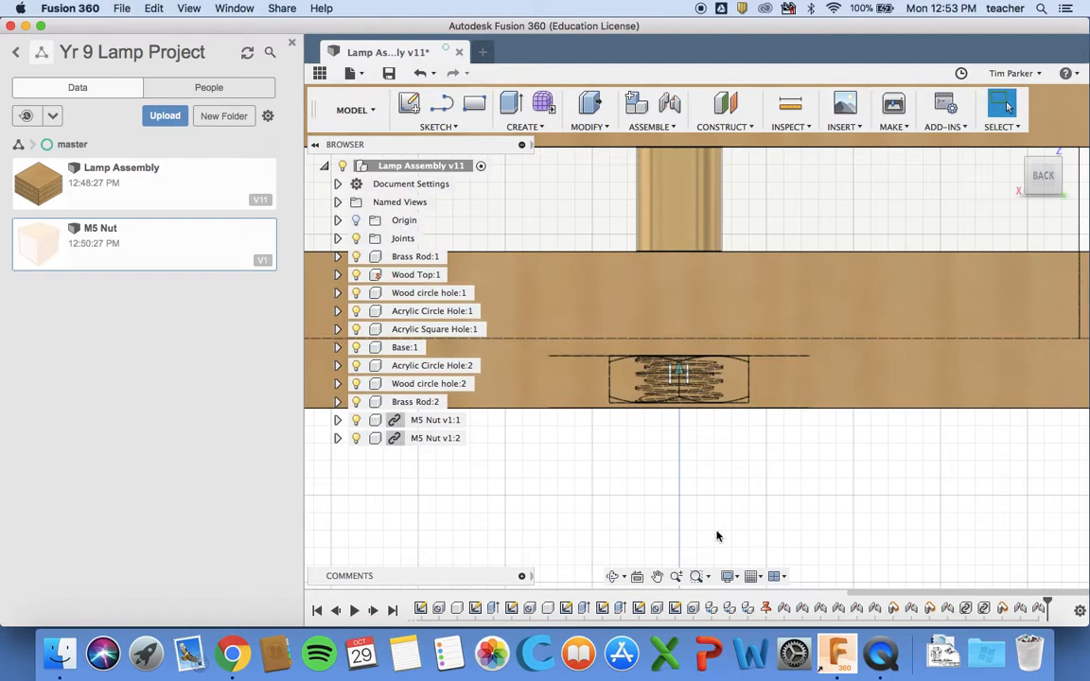
Edit the second nut's joint and change its motion type to Revolute about the Z axis
right_click(1039, 611)
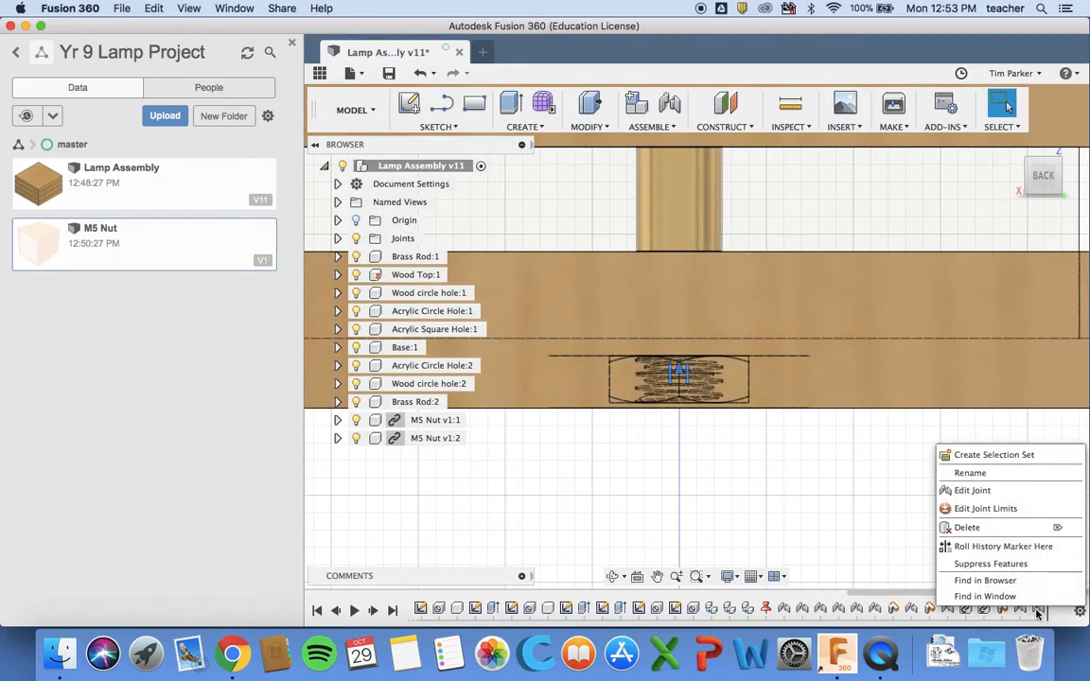
click(974, 490)
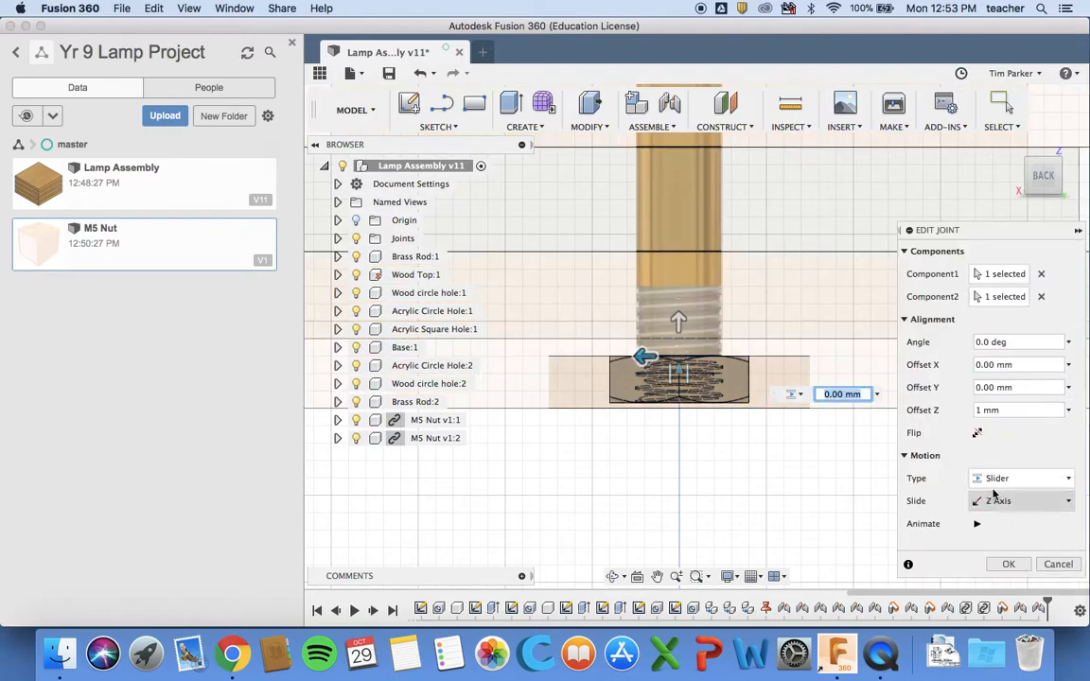
click(1020, 480)
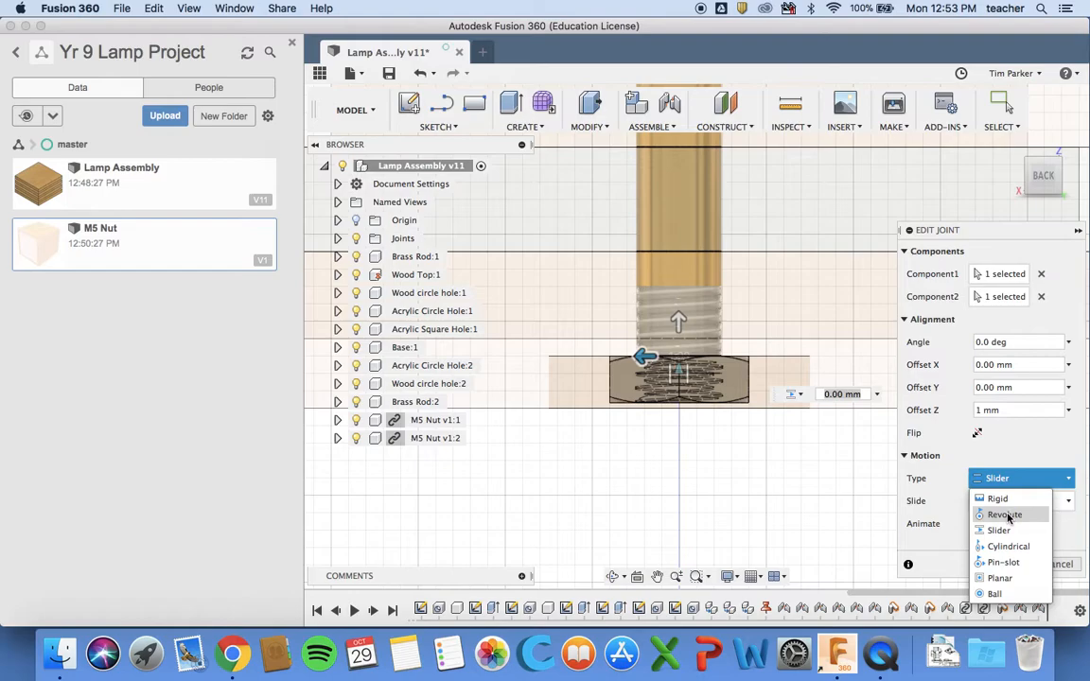
click(1005, 515)
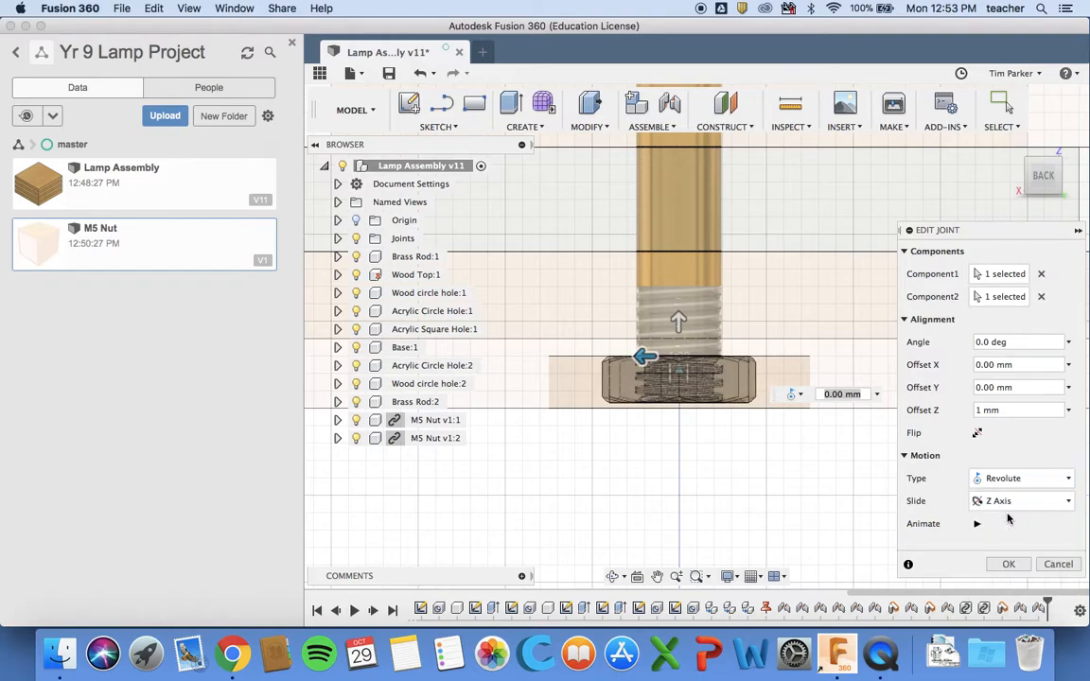
click(1008, 564)
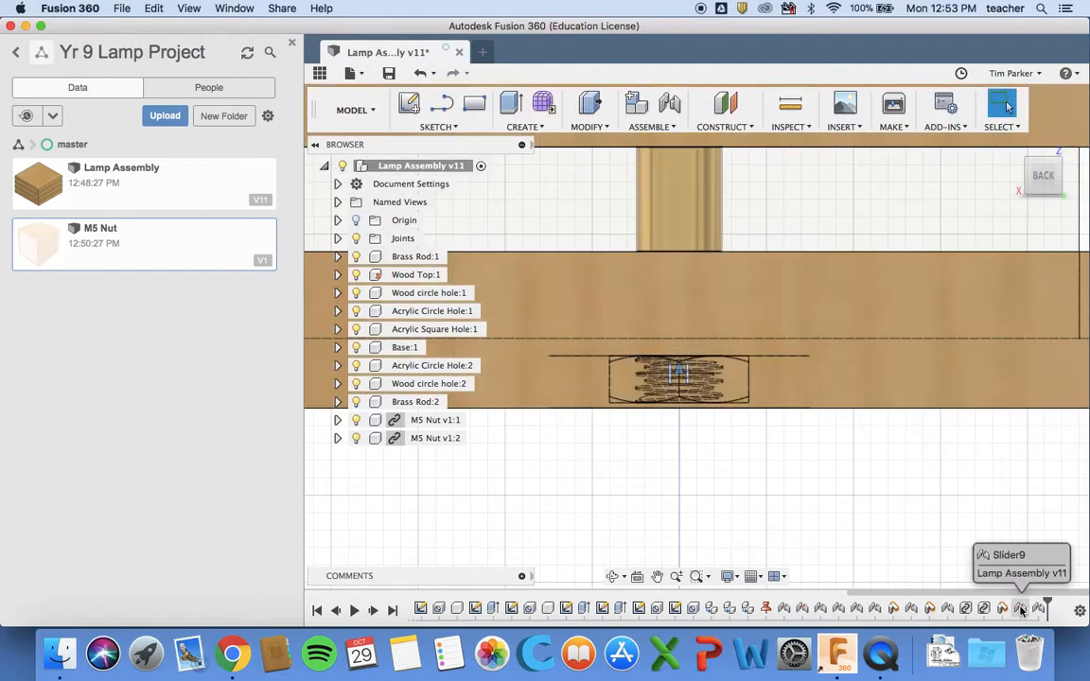
Edit the first nut's joint (Slider9) and change its motion type to Revolute about the Z axis
right_click(1020, 609)
click(993, 487)
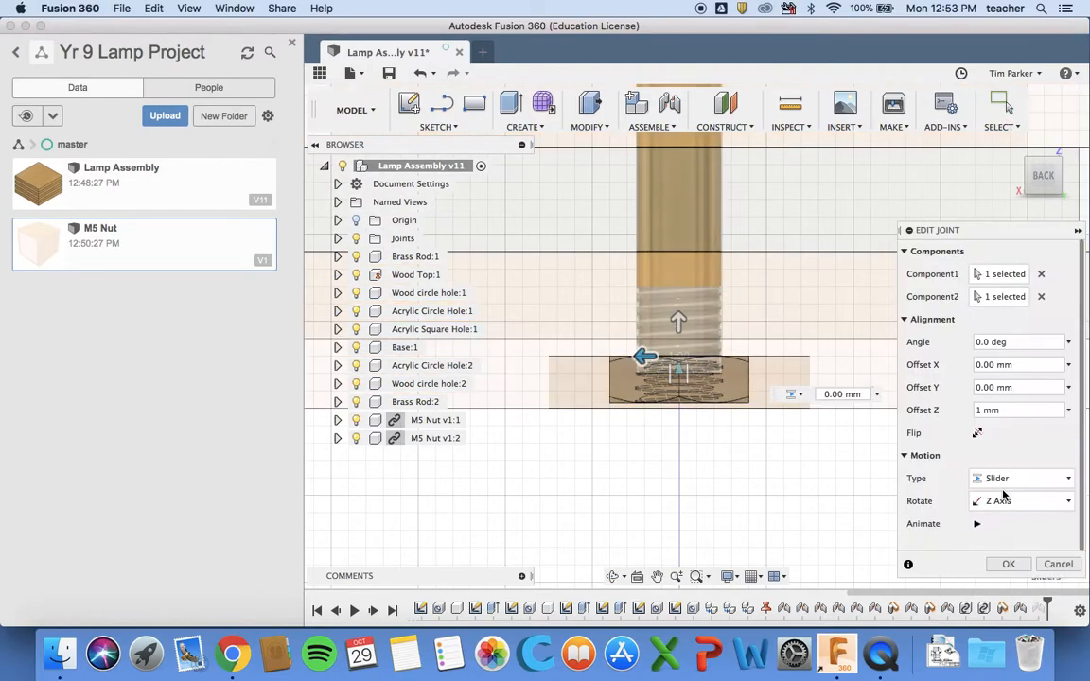
click(1022, 479)
click(1001, 512)
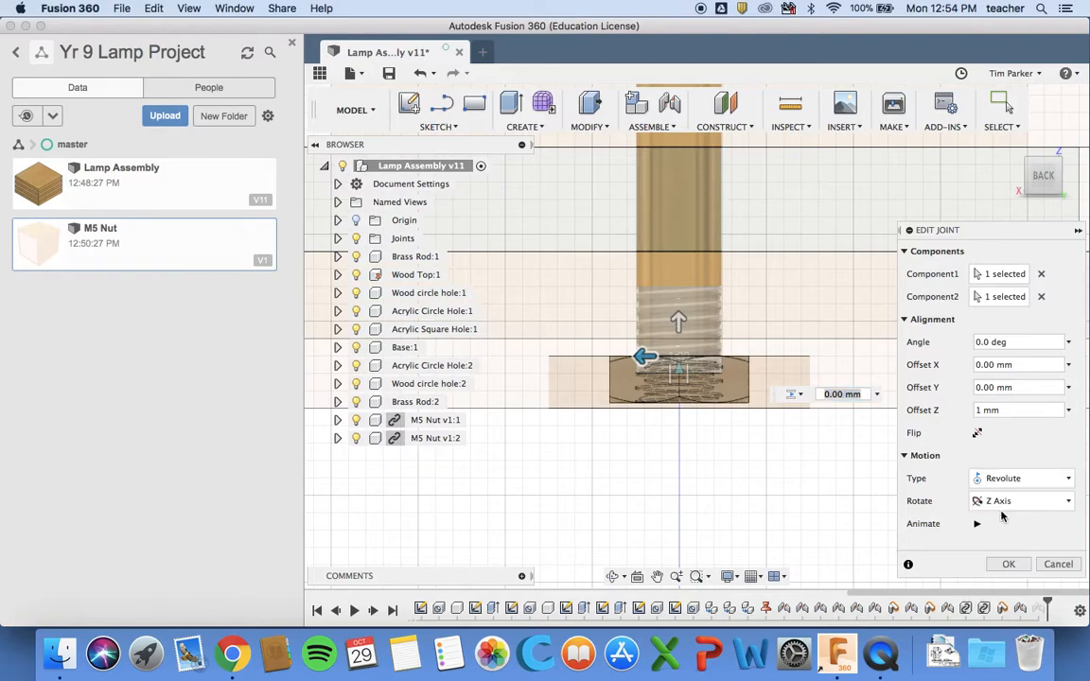
click(1009, 565)
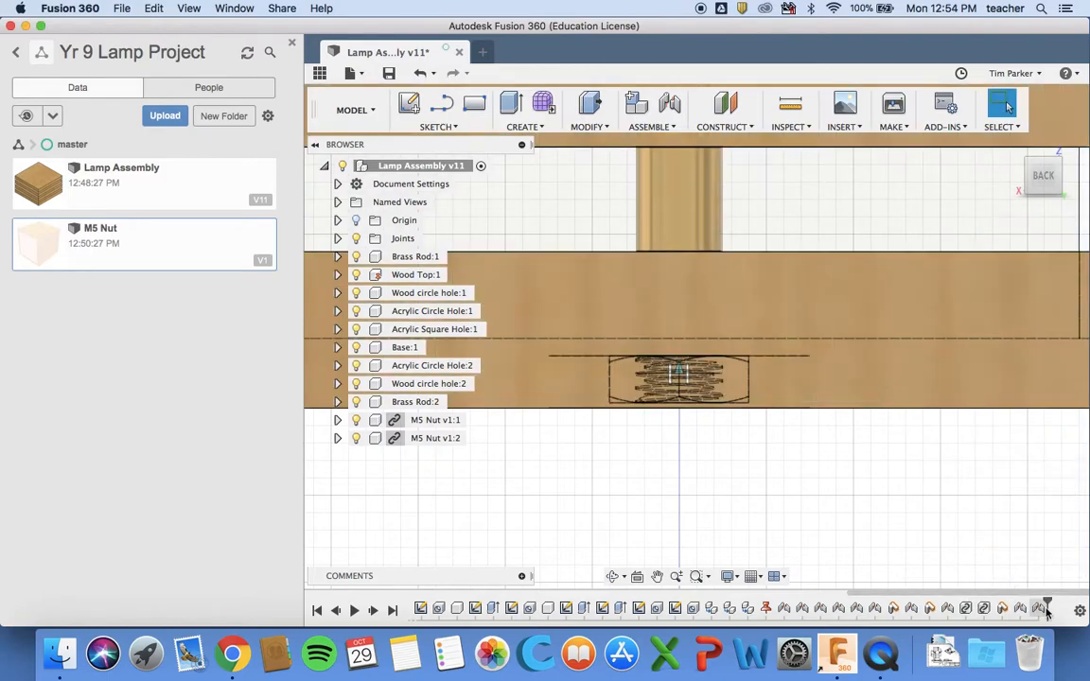
mouse_move(1050, 602)
mouse_down()
mouse_move(971, 598)
mouse_move(1048, 603)
mouse_up()
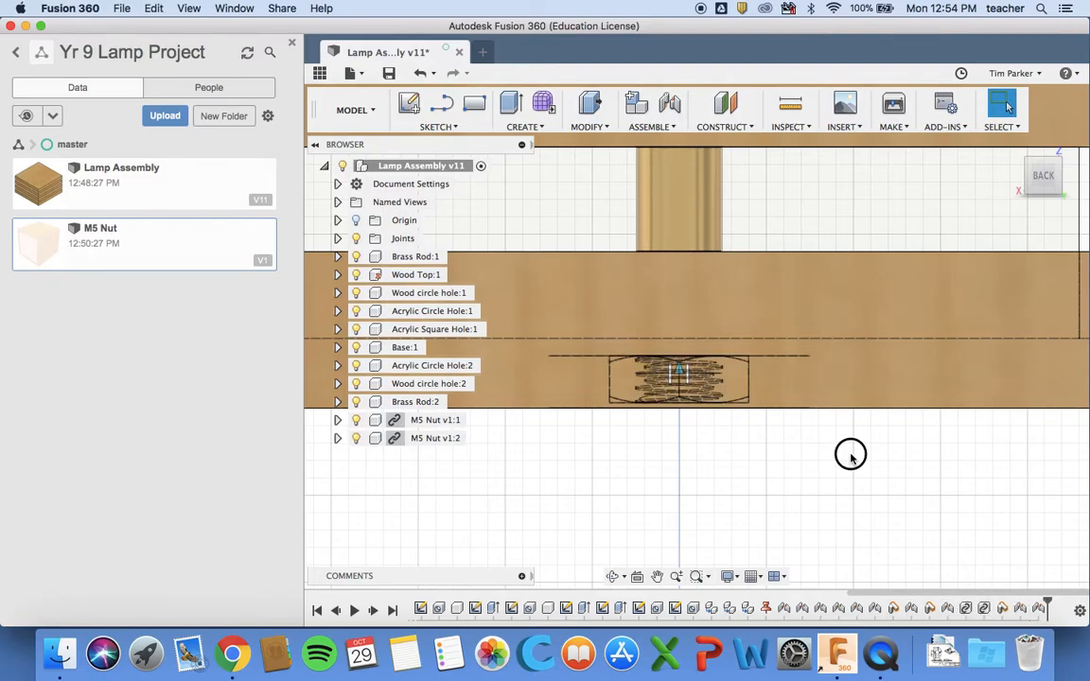
Return the lamp assembly to the home view and set its visual style to Shaded
scroll(833, 477, down, 3)
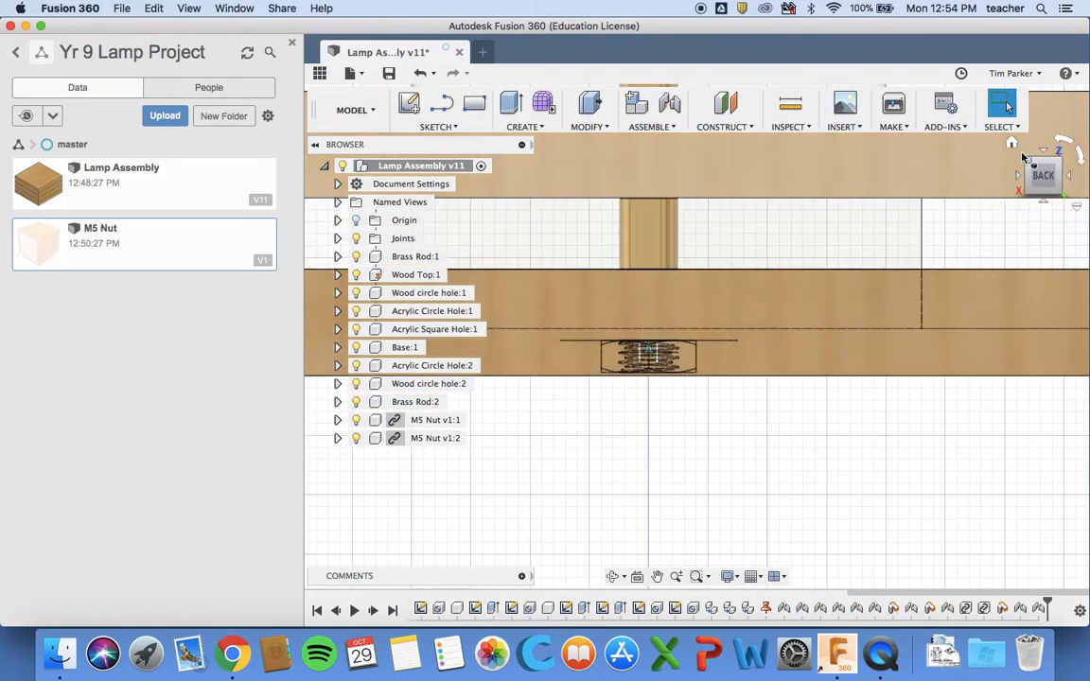
click(1012, 145)
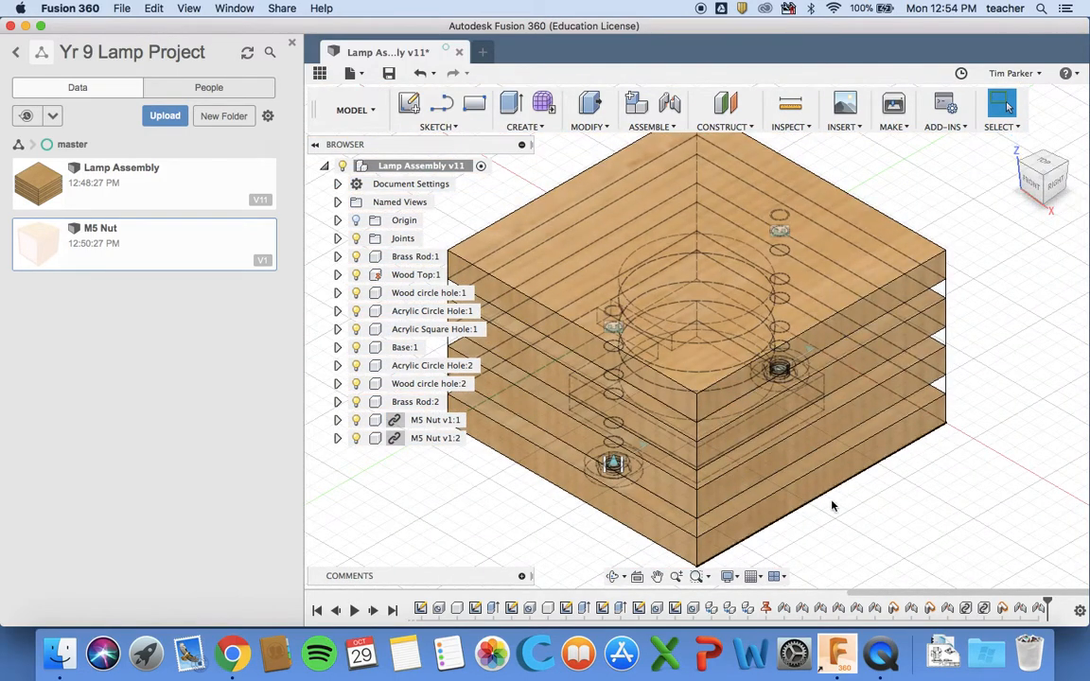
click(730, 580)
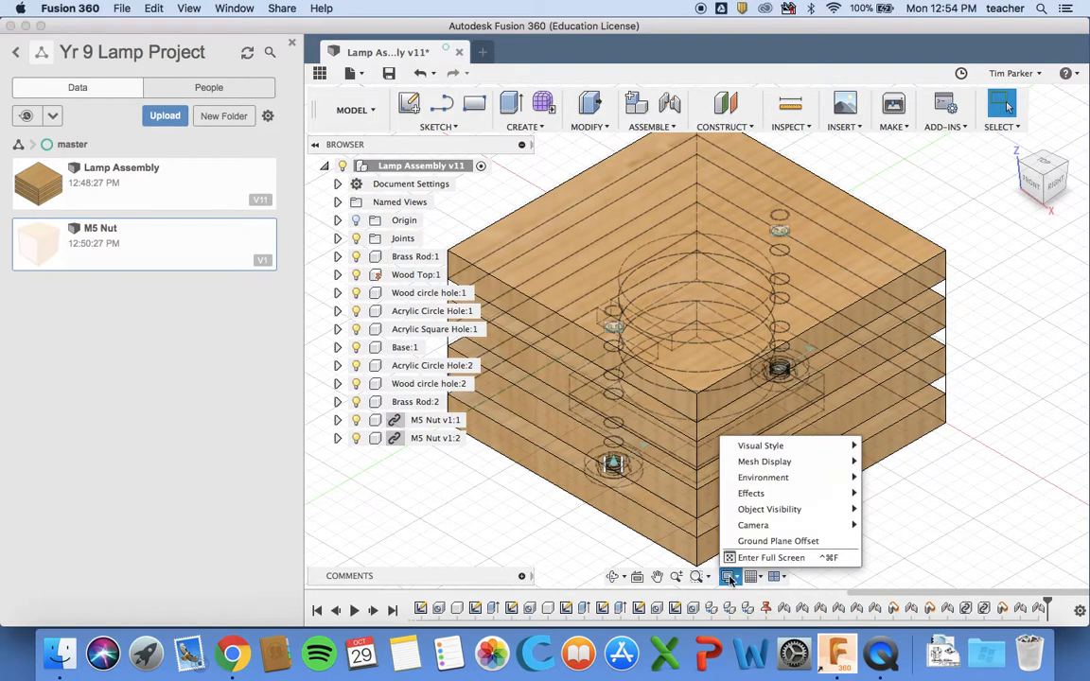
mouse_move(768, 445)
click(875, 452)
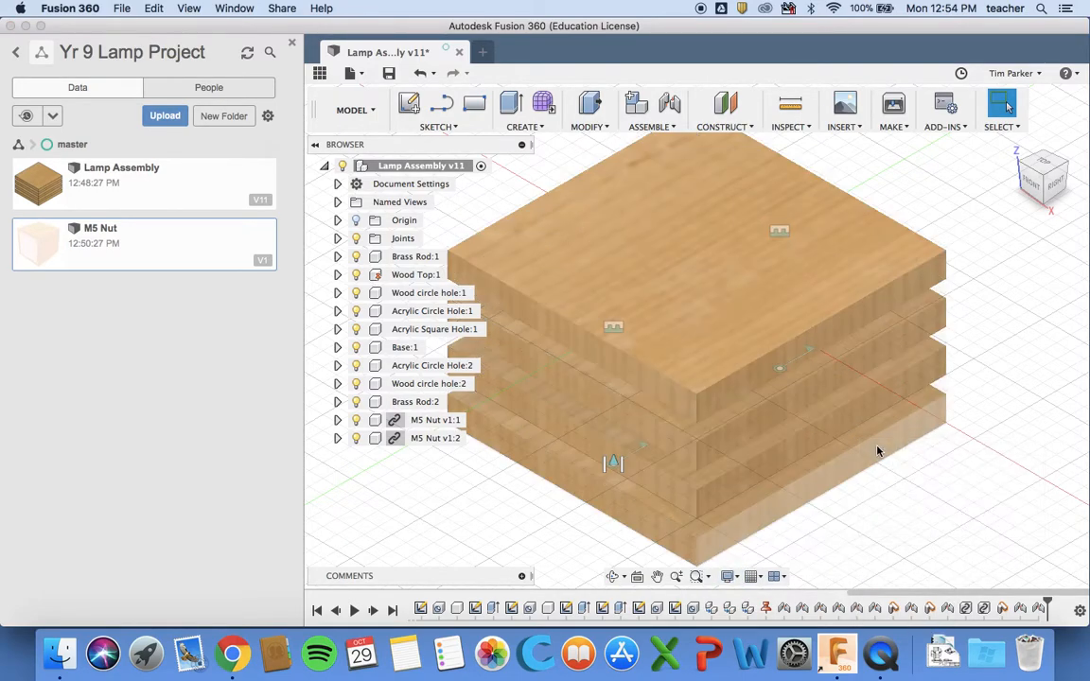
Set the visual style to Shaded with Hidden Edges and save the lamp assembly as a new version
scroll(905, 550, down, 3)
scroll(905, 549, left, 3)
scroll(905, 549, up, 3)
scroll(905, 550, right, 2)
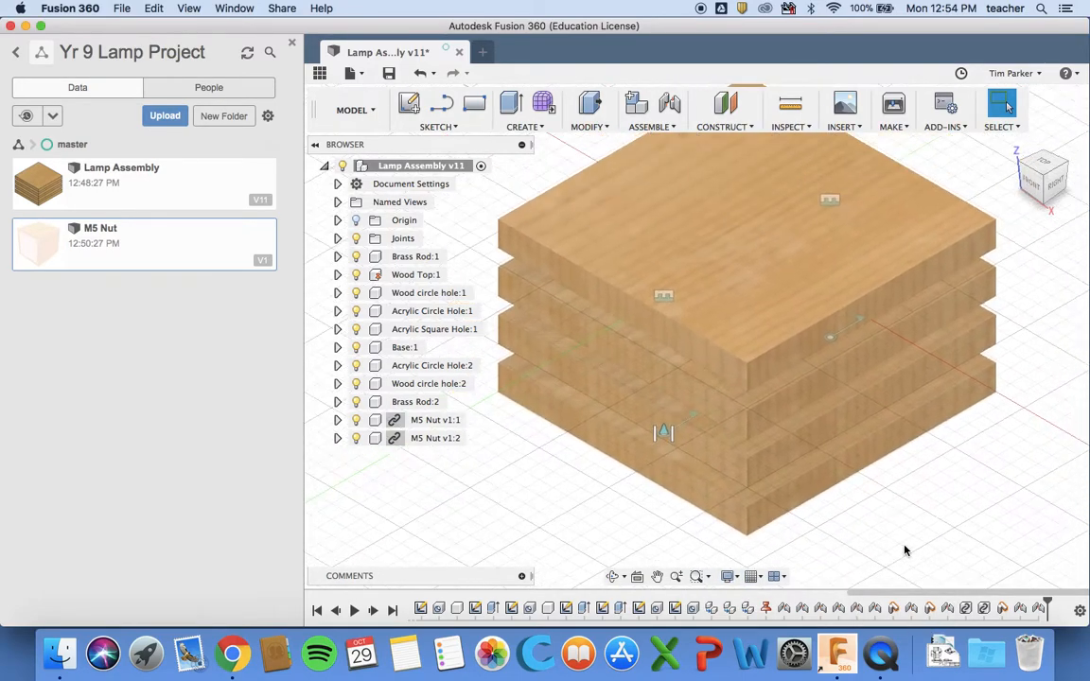
click(729, 576)
mouse_move(756, 446)
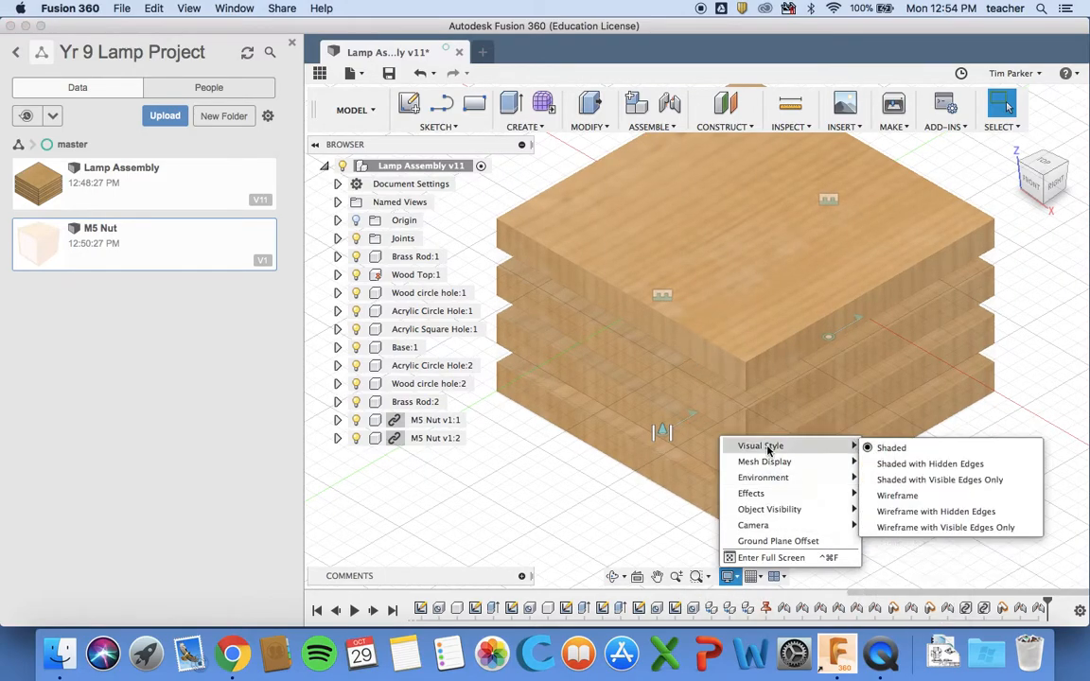
click(897, 463)
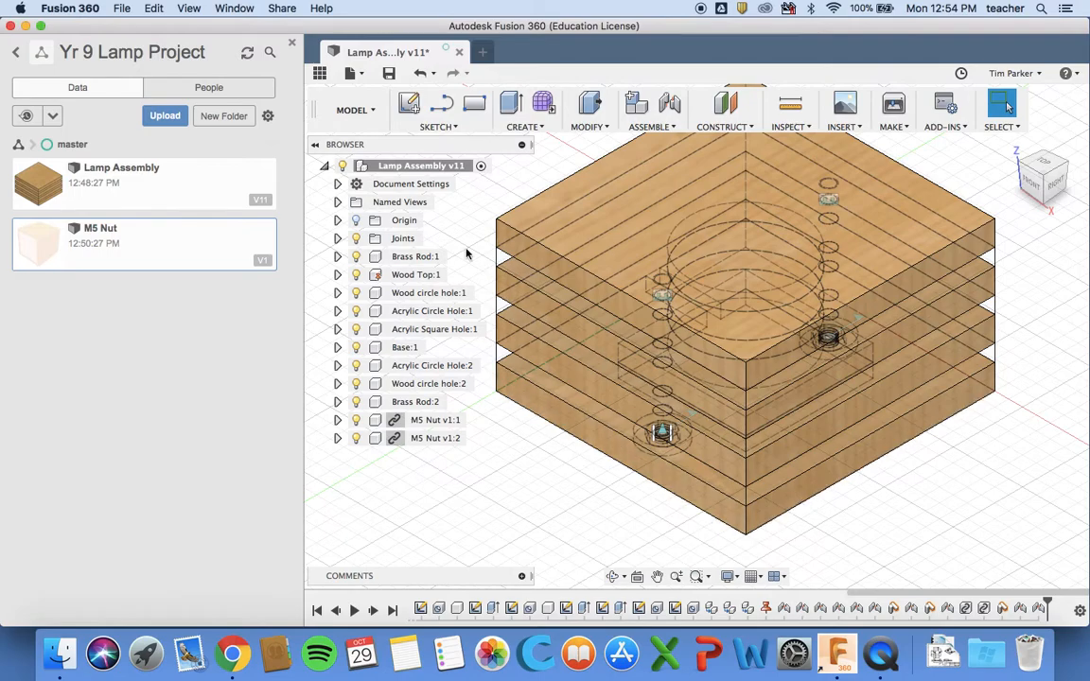
click(389, 74)
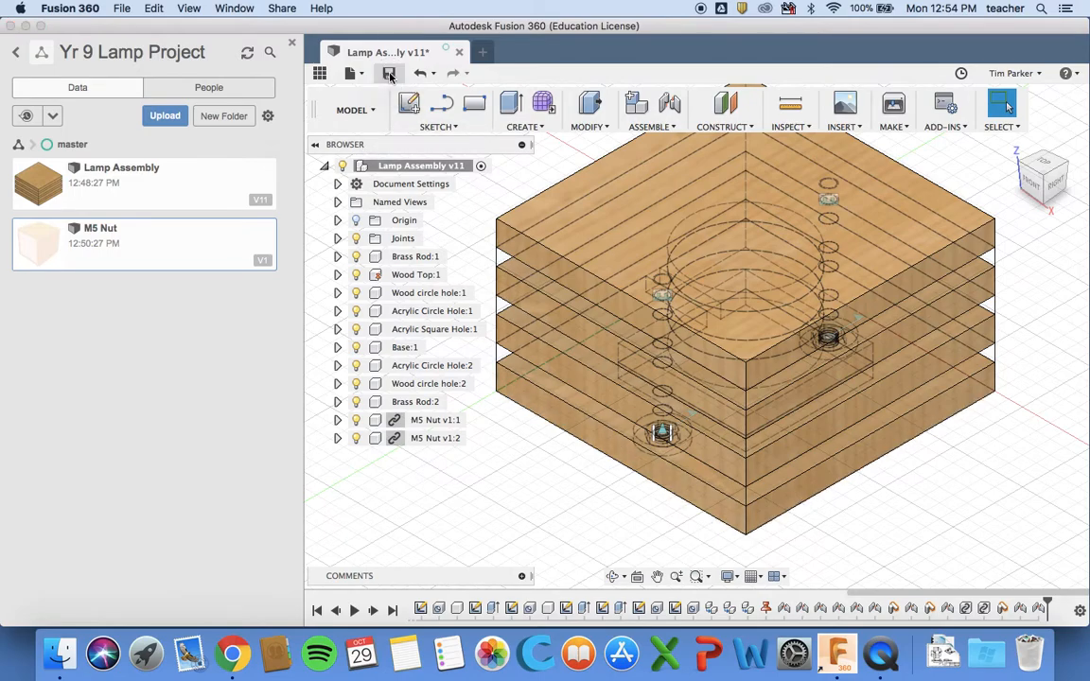
click(518, 332)
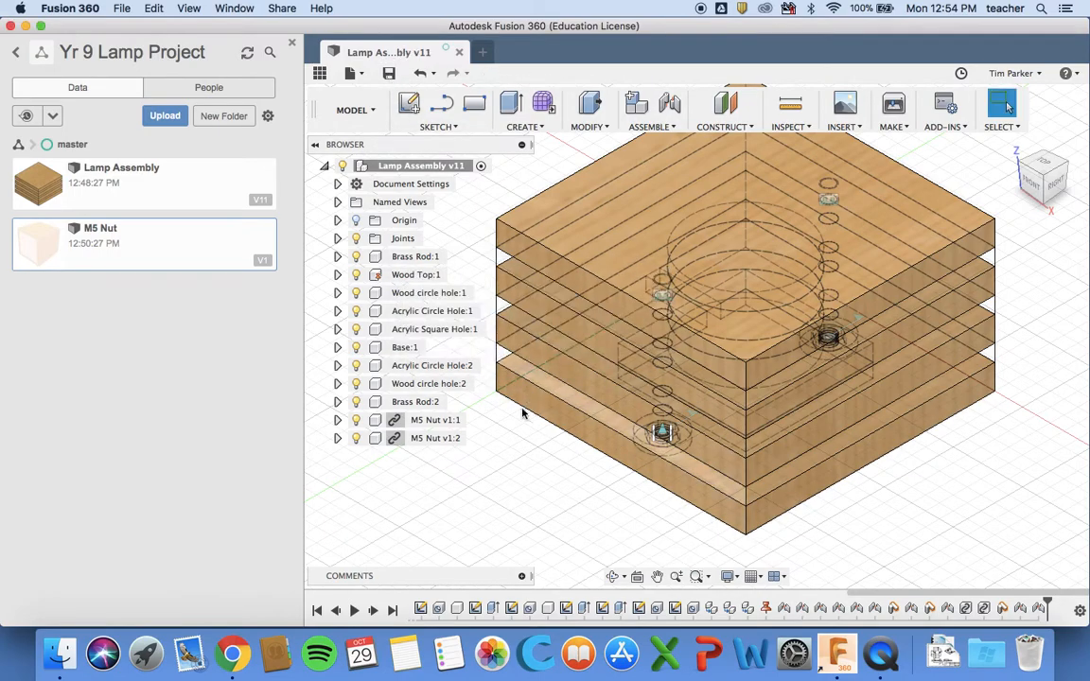